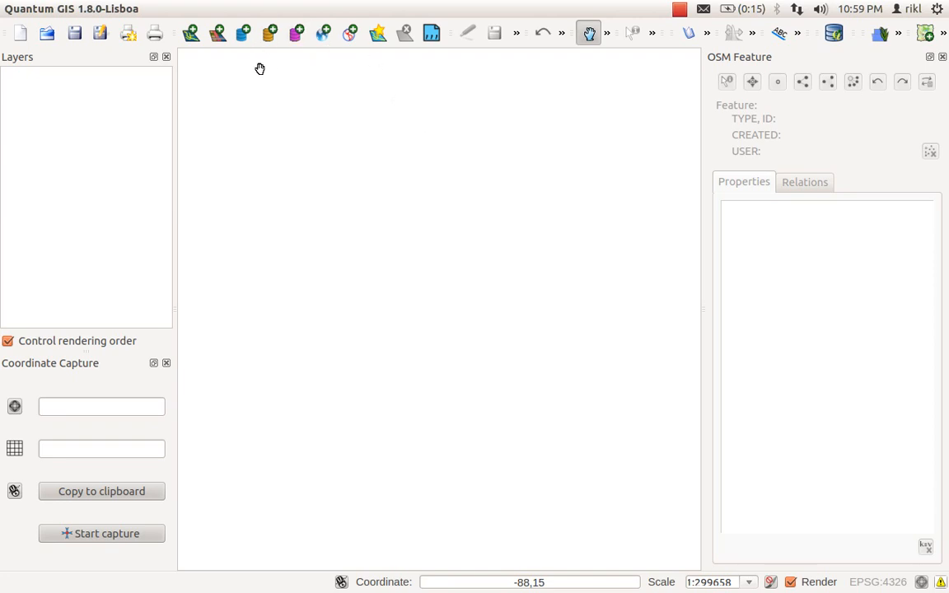
Step: Add an OpenStreetMap base layer to the empty project with the OpenLayers plugin
mouse_move(213, 5)
left_click(245, 9)
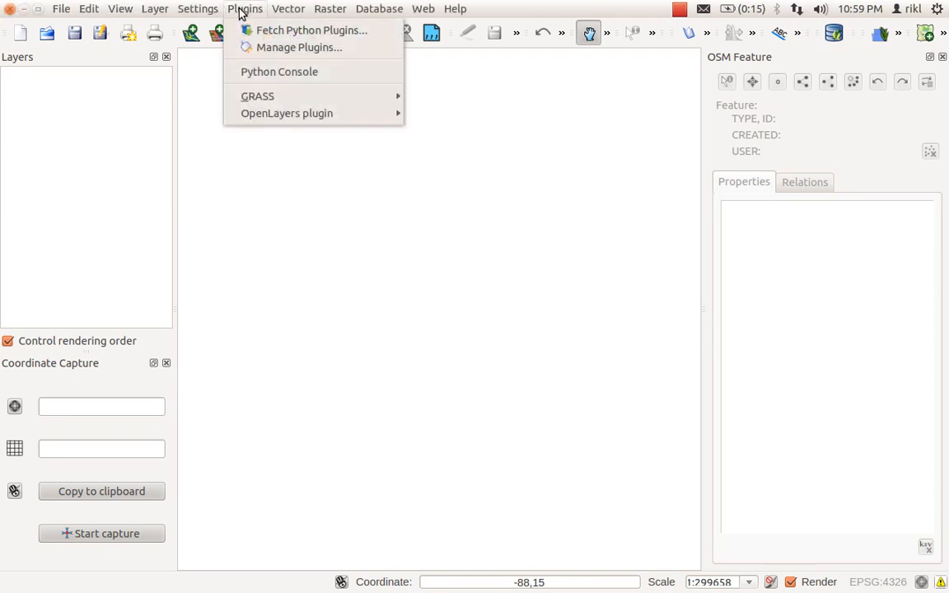
mouse_move(286, 116)
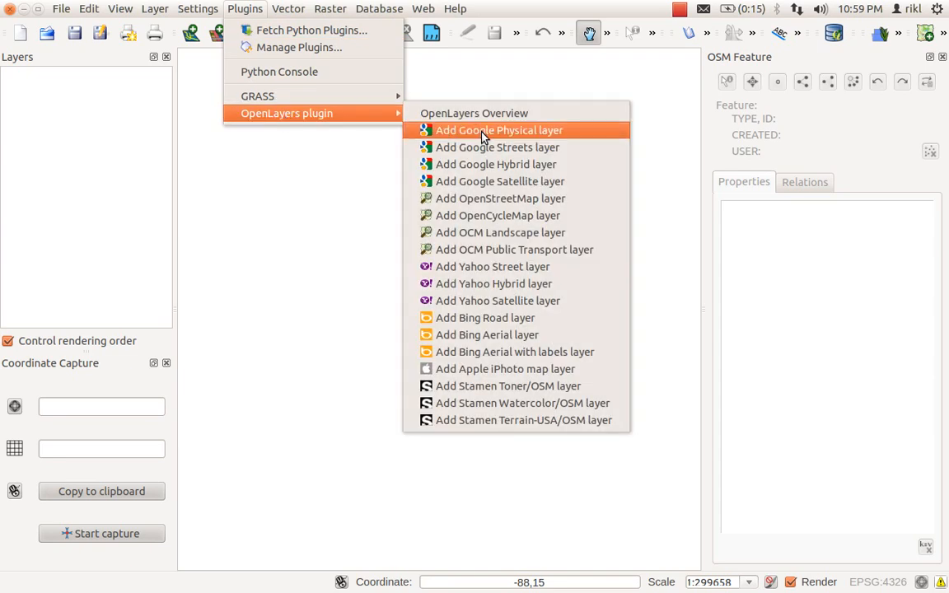
left_click(488, 200)
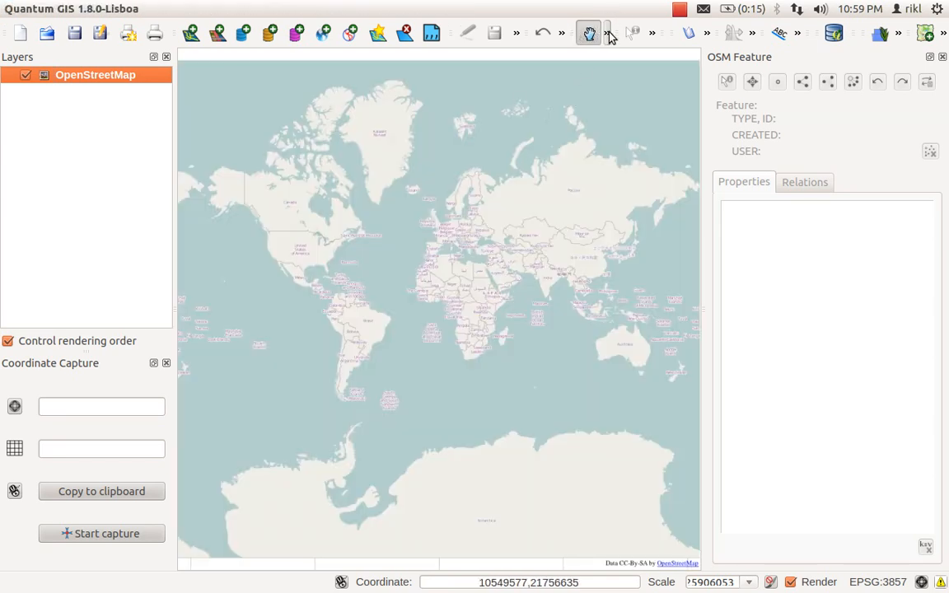
Step: Start a new shapefile layer of type Line in EPSG:4326 - WGS 84
left_click(607, 36)
left_click(608, 37)
left_click(555, 82)
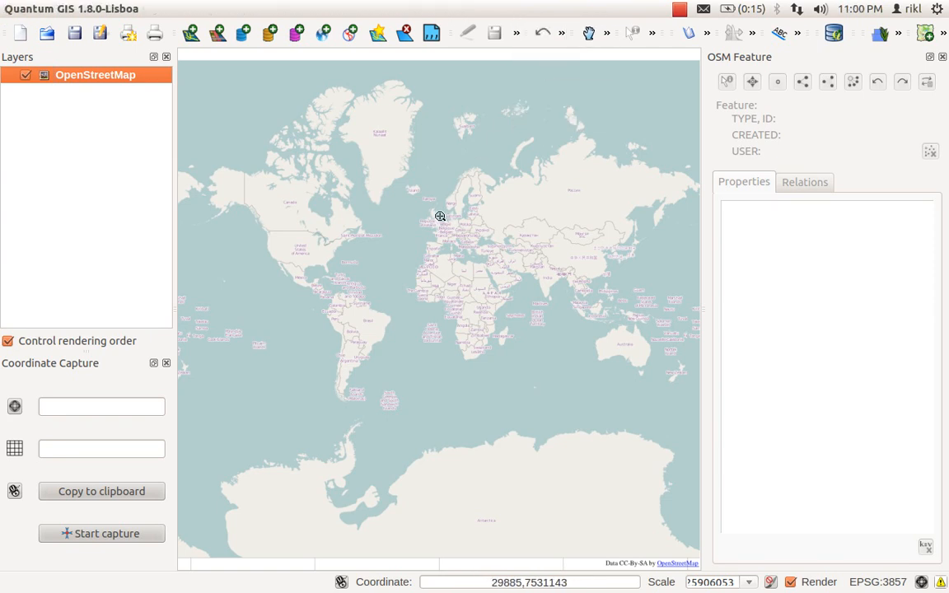
left_click(470, 239)
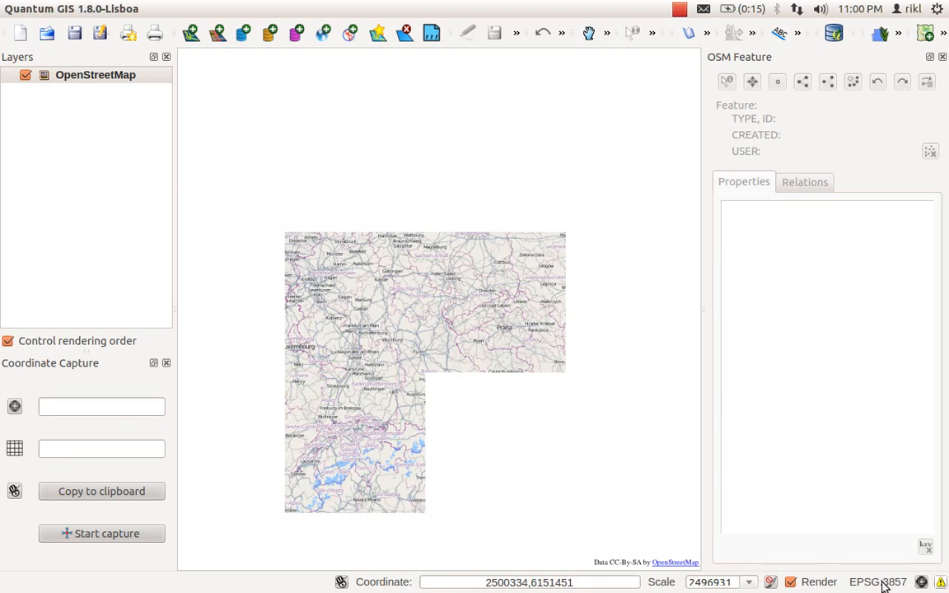
left_click_drag(449, 203, 468, 221)
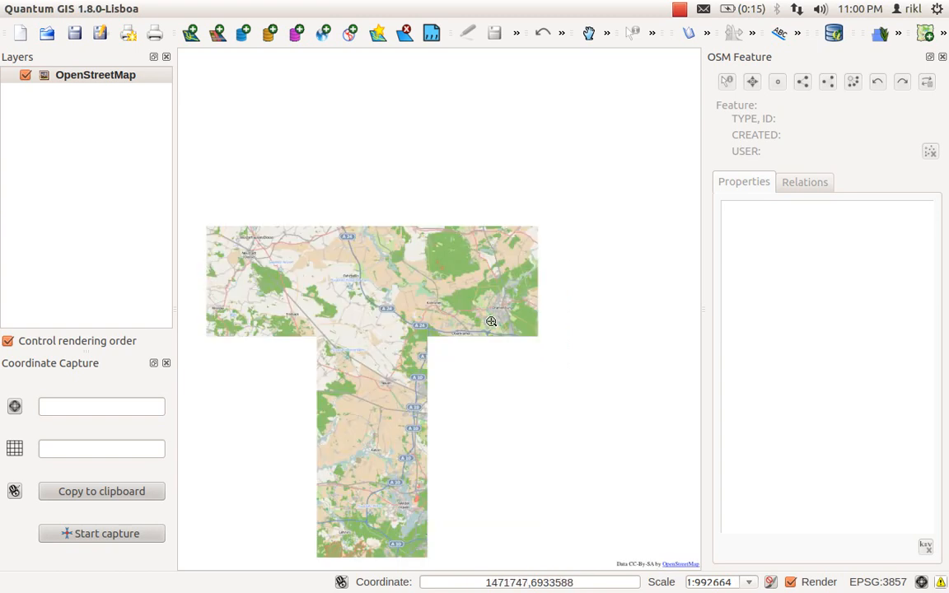
left_click_drag(448, 321, 548, 394)
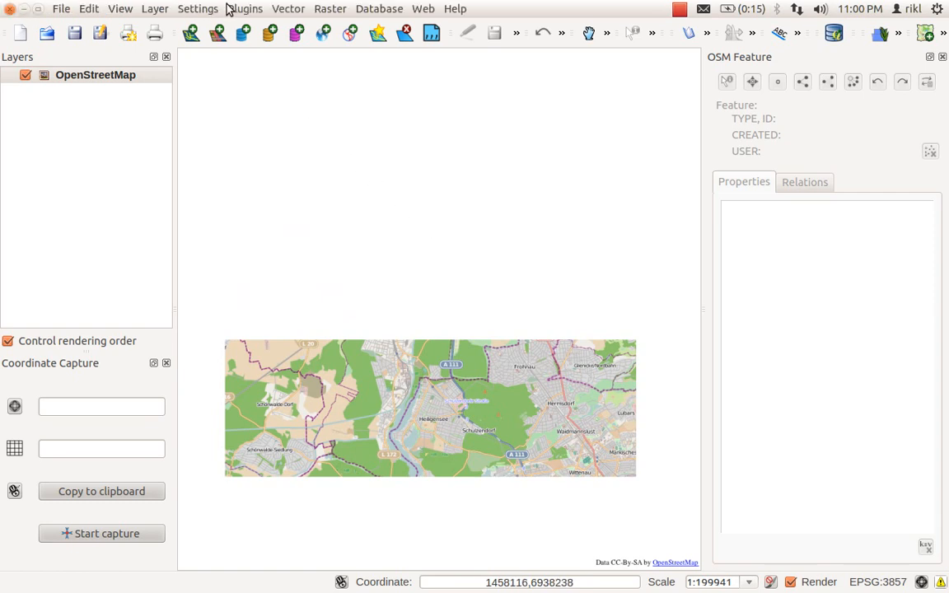
left_click(164, 9)
mouse_move(314, 30)
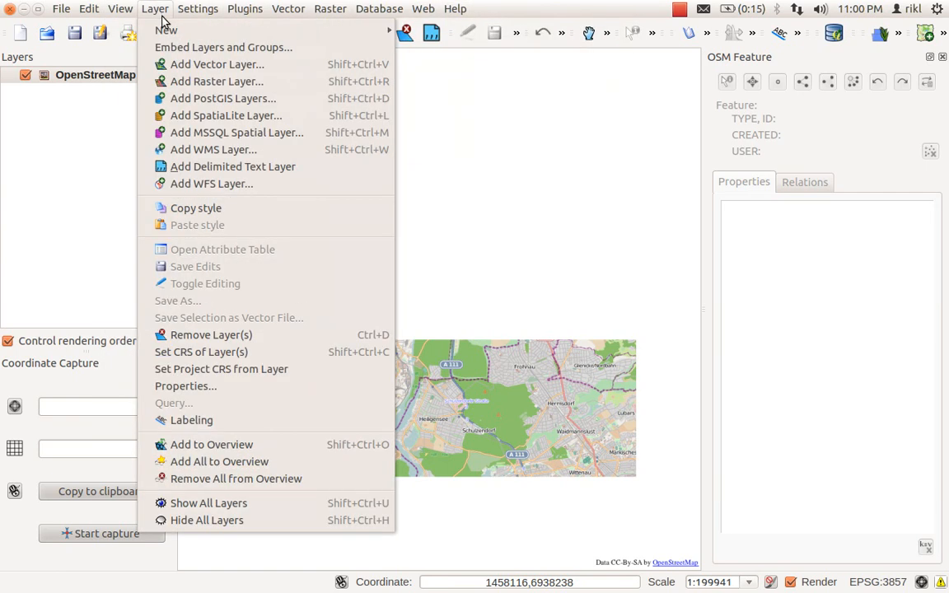
left_click(404, 30)
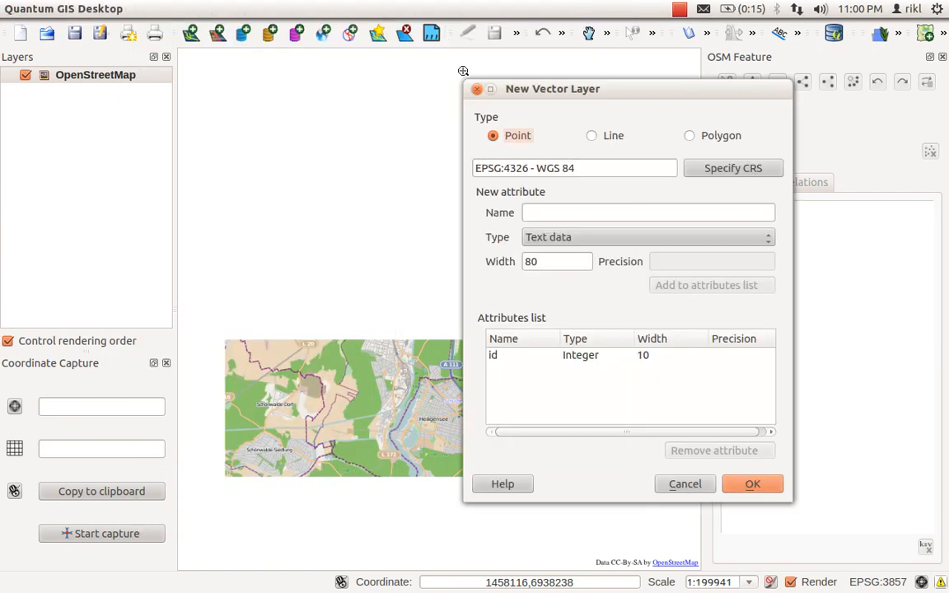
left_click(594, 140)
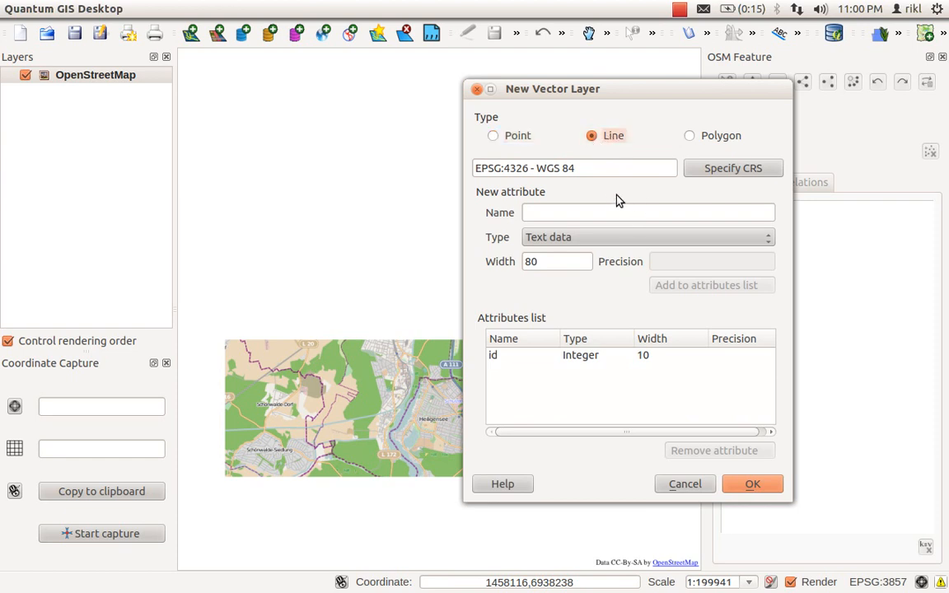
left_click(584, 170)
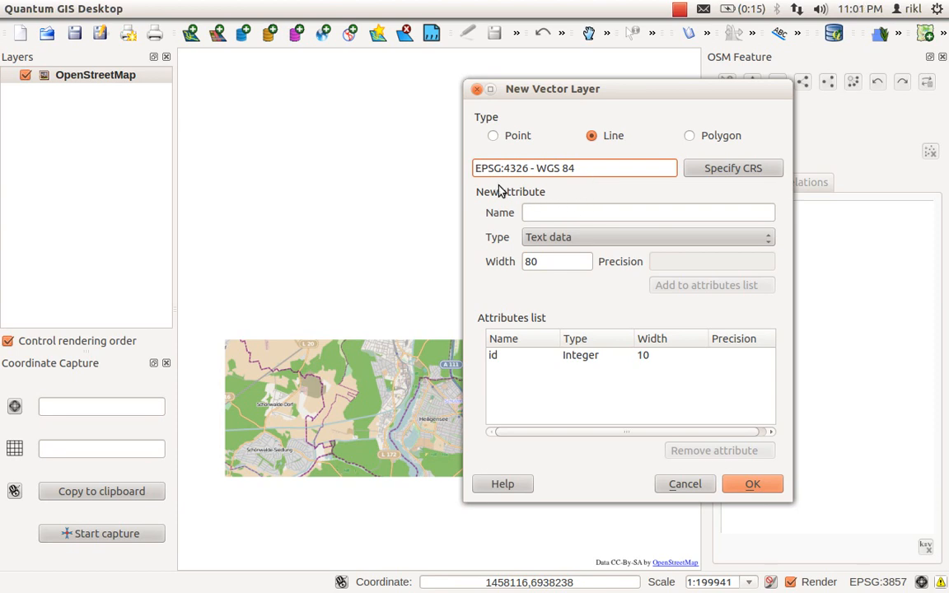
Step: Add a text attribute named street with width 80 to the new layer's attribute list
left_click(563, 212)
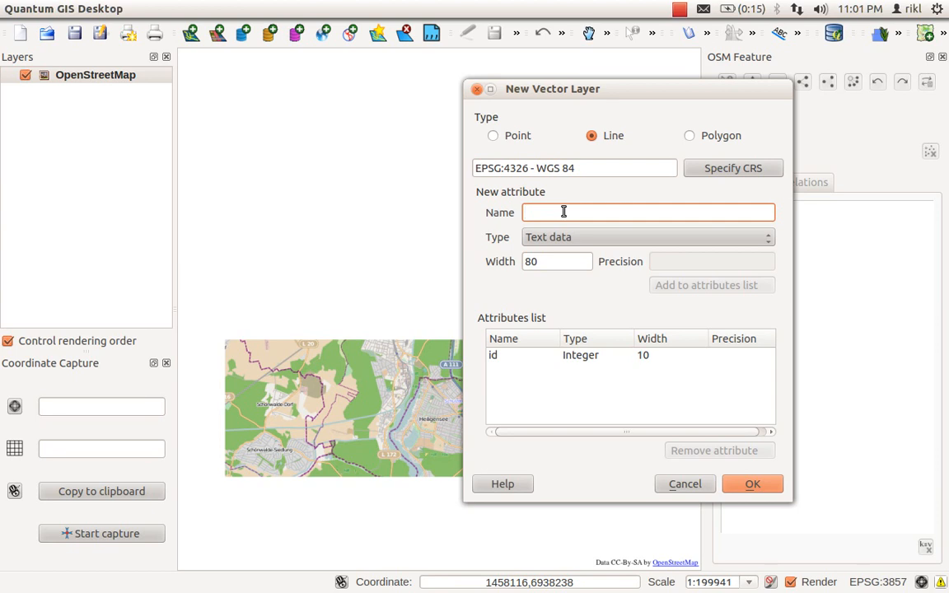
type("street")
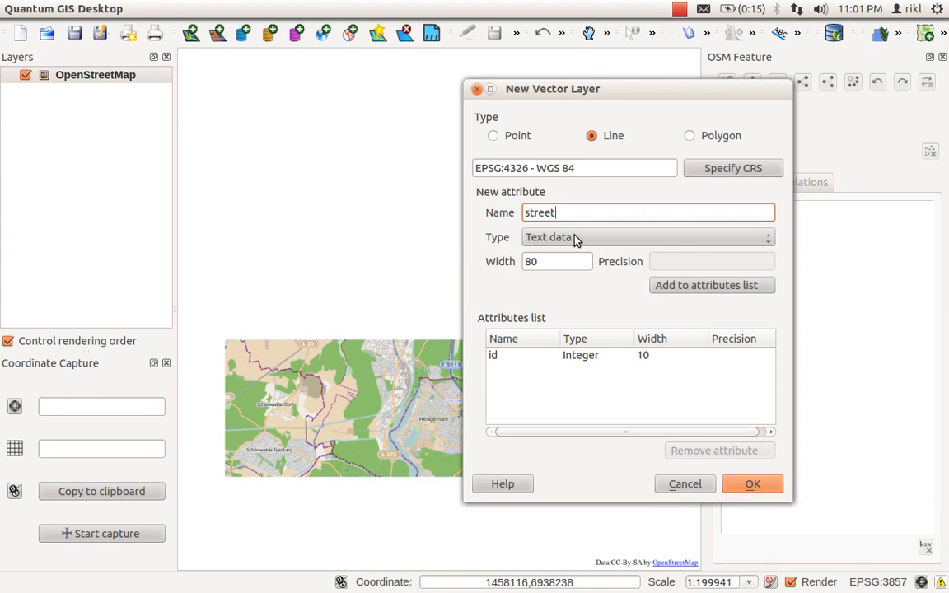
left_click(727, 286)
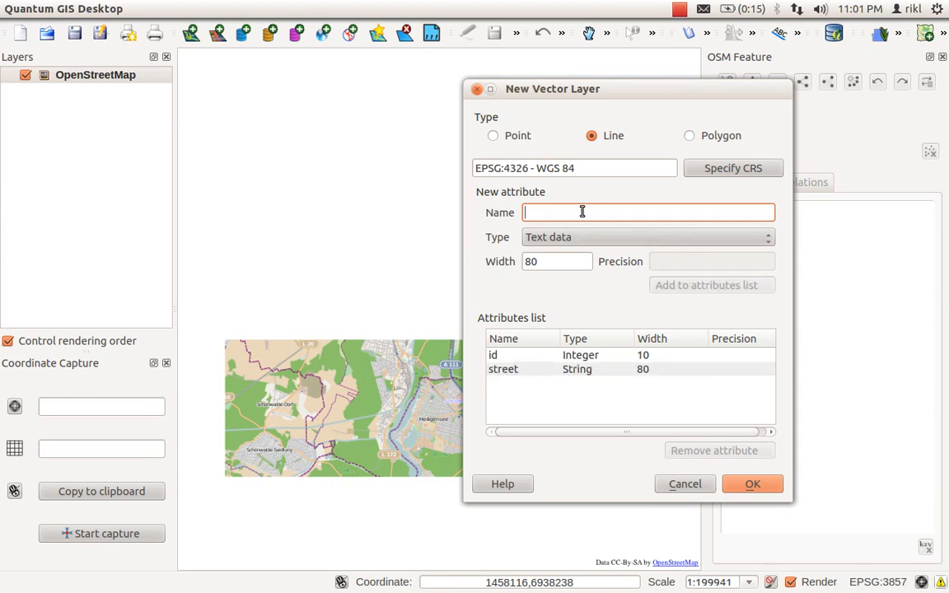
Step: Try to define a second text attribute named length with width 5
type("le ngth")
key("BackSpace")
key("BackSpace")
key("BackSpace")
type("ngth")
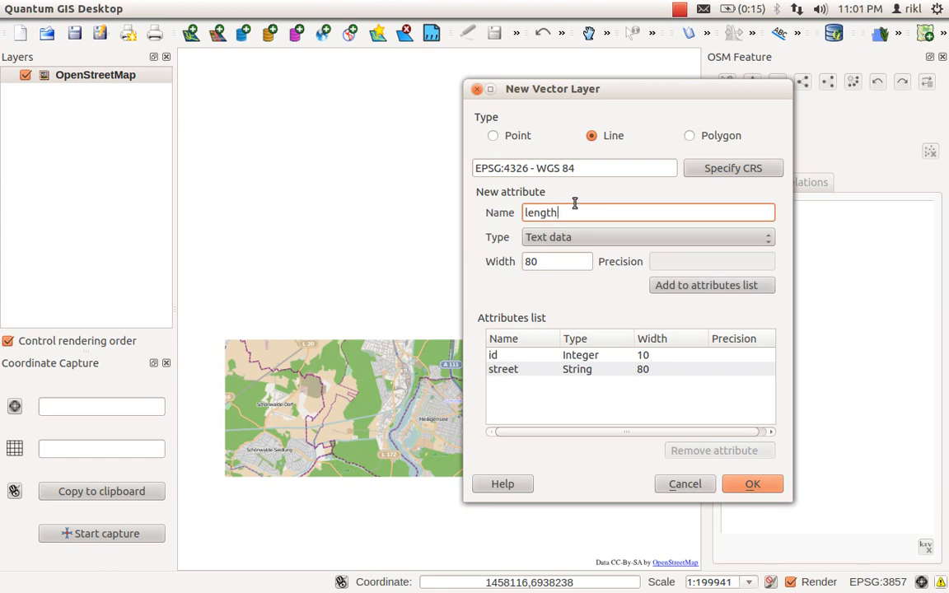
left_click_drag(547, 262, 522, 261)
type("5")
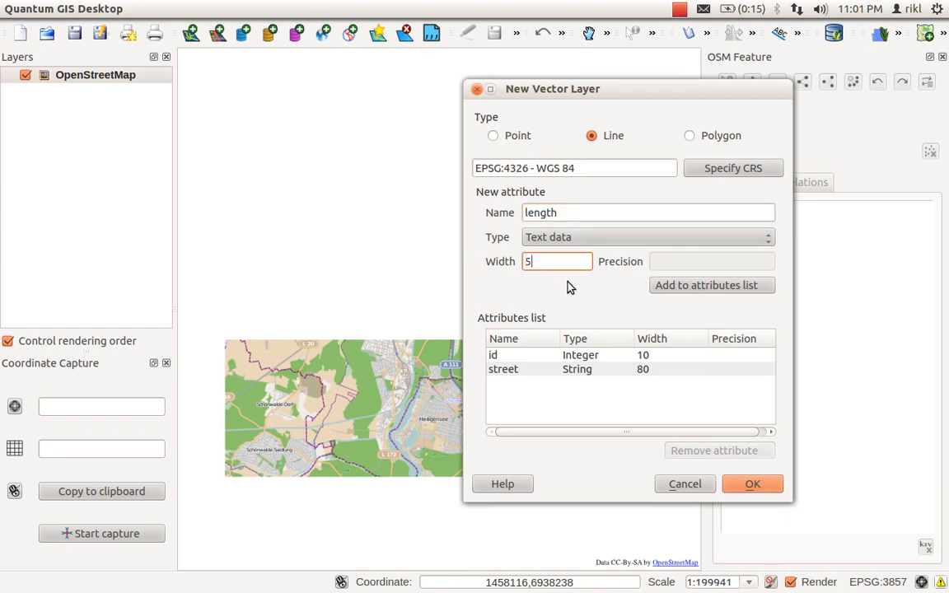
Step: Create the line layer and save it as roads.shp in the gis_tutorials folder
left_click(749, 485)
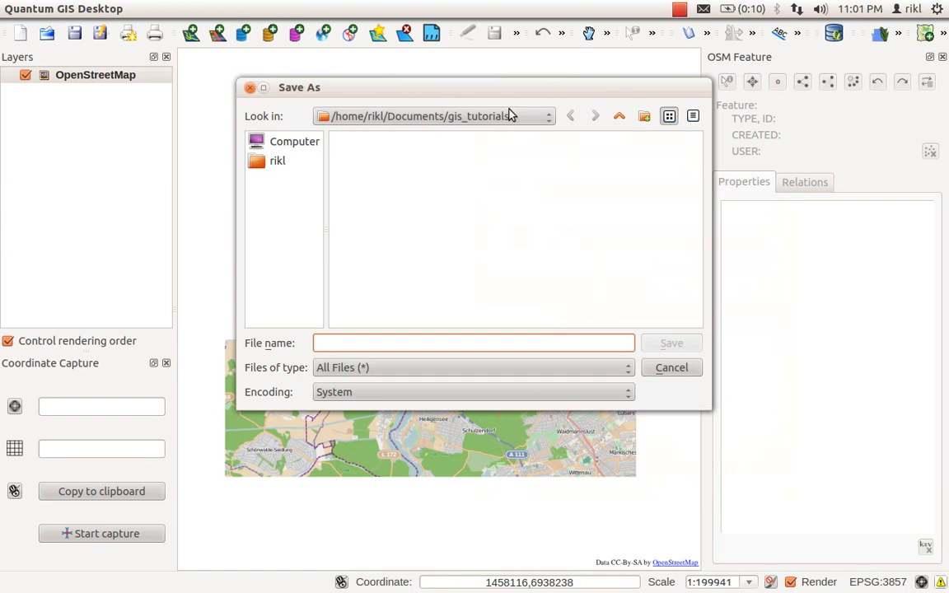
type("roa")
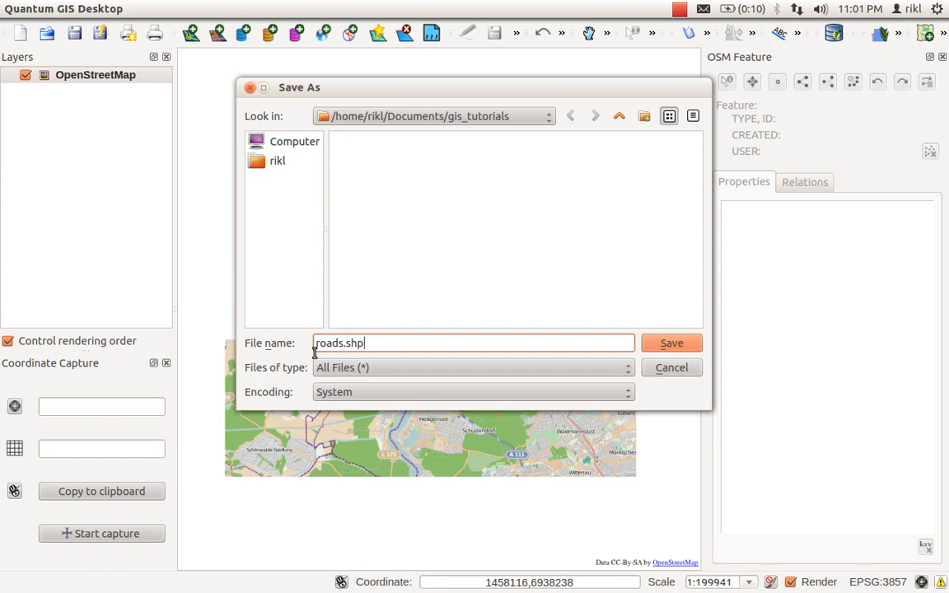
type("ds.shp")
left_click(666, 345)
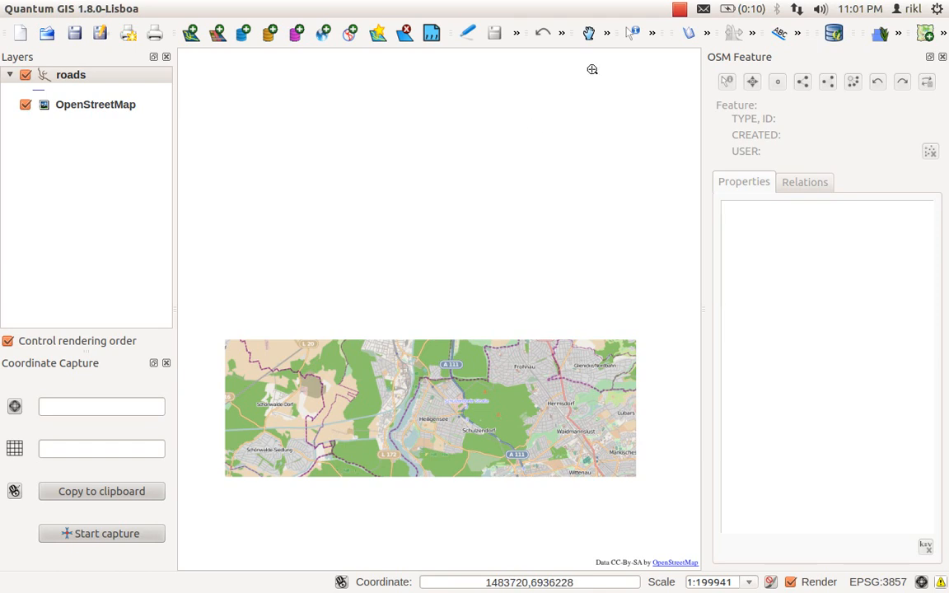
Step: Enable editing on the roads layer
left_click(562, 35)
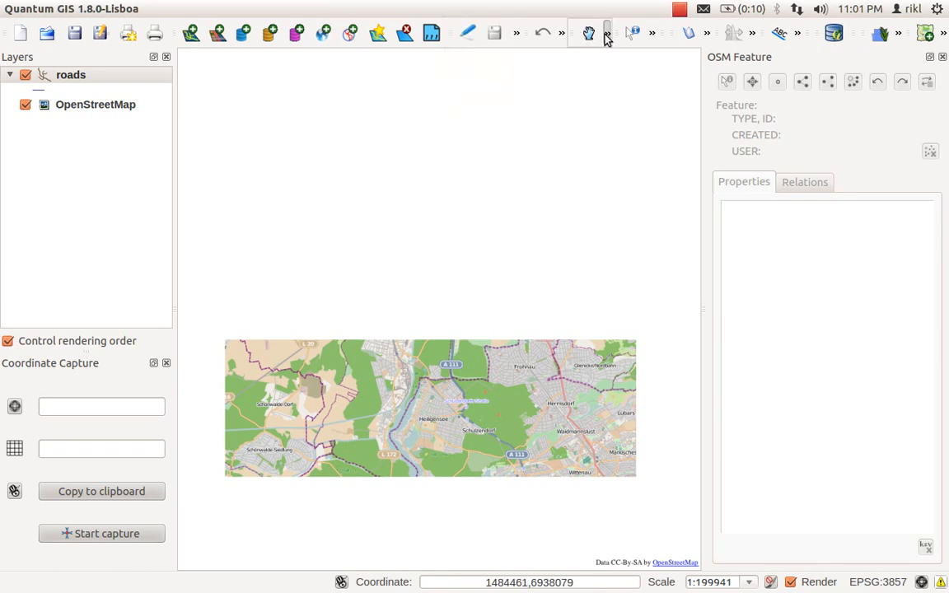
left_click(607, 34)
left_click_drag(507, 338, 639, 465)
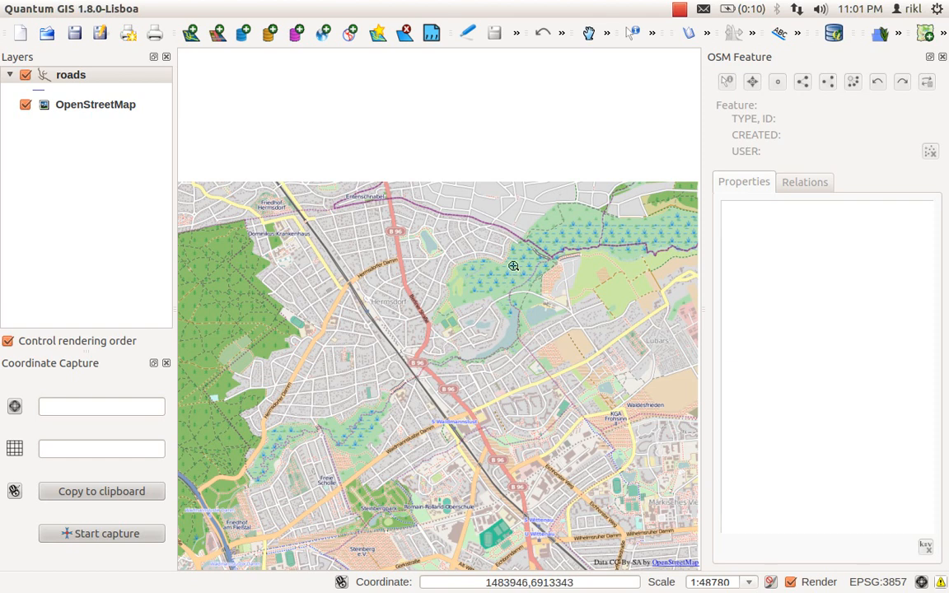
right_click(70, 81)
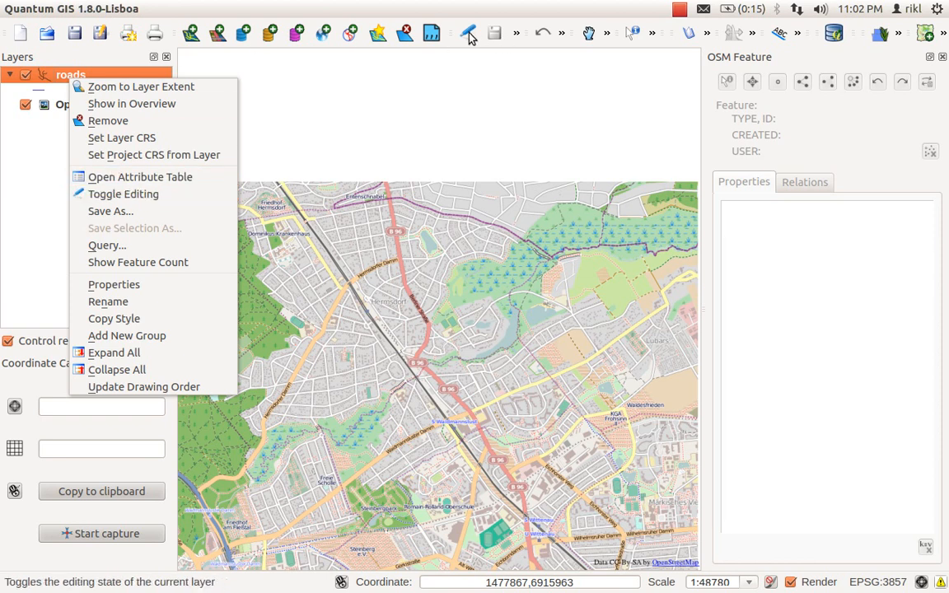
left_click(140, 194)
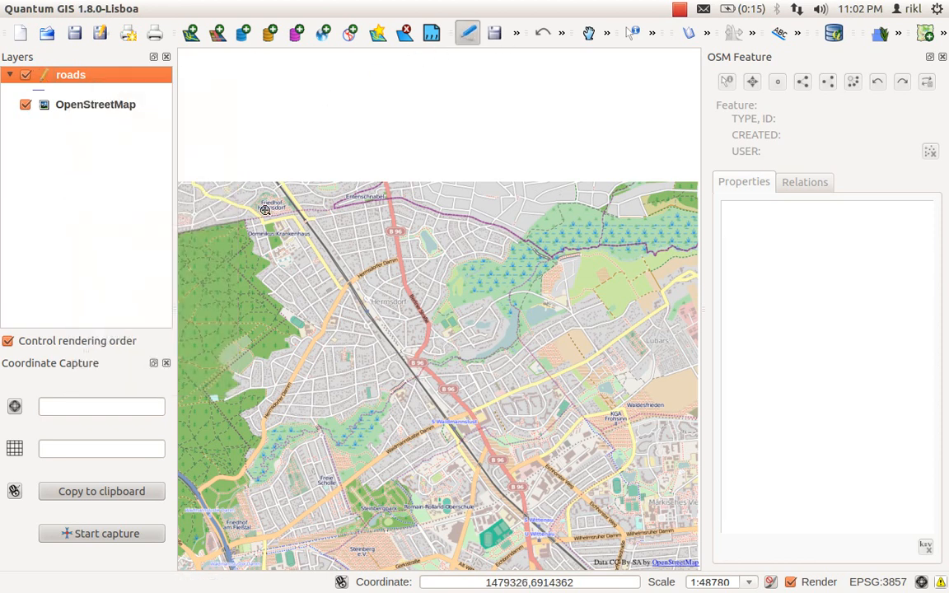
Step: Digitize a line feature along the B 96 road from Hermsdorf's northern edge down to Wittenau station
left_click(517, 35)
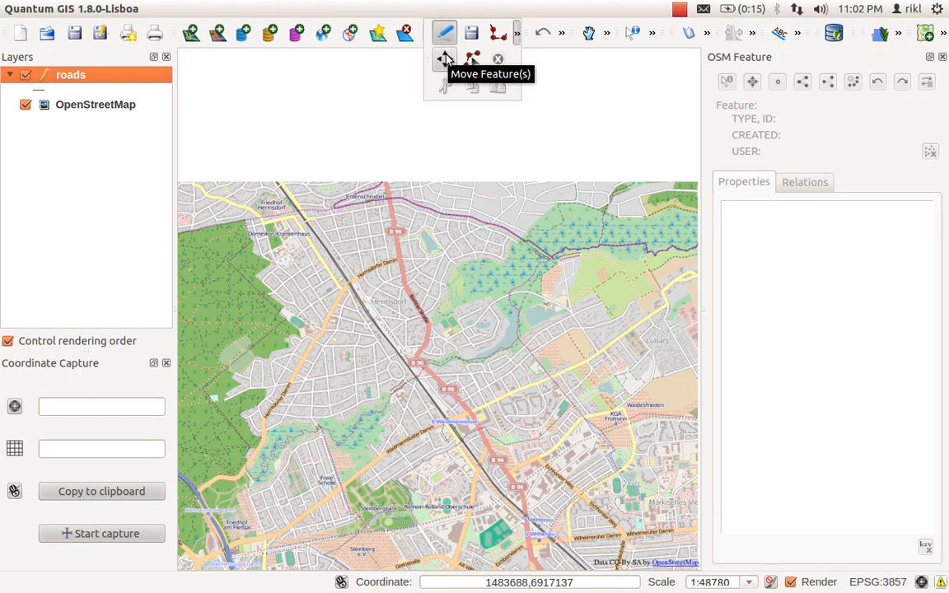
left_click(498, 34)
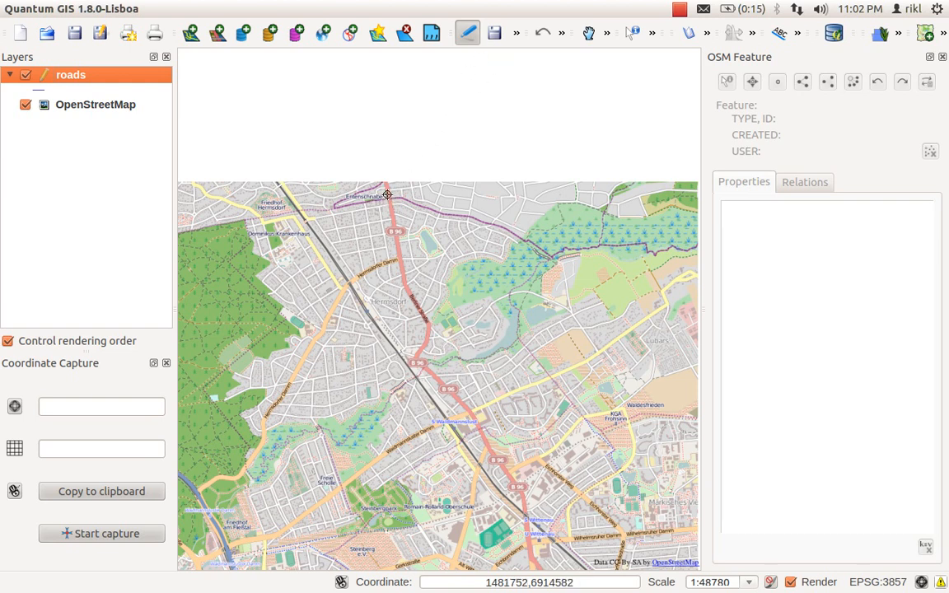
left_click(389, 195)
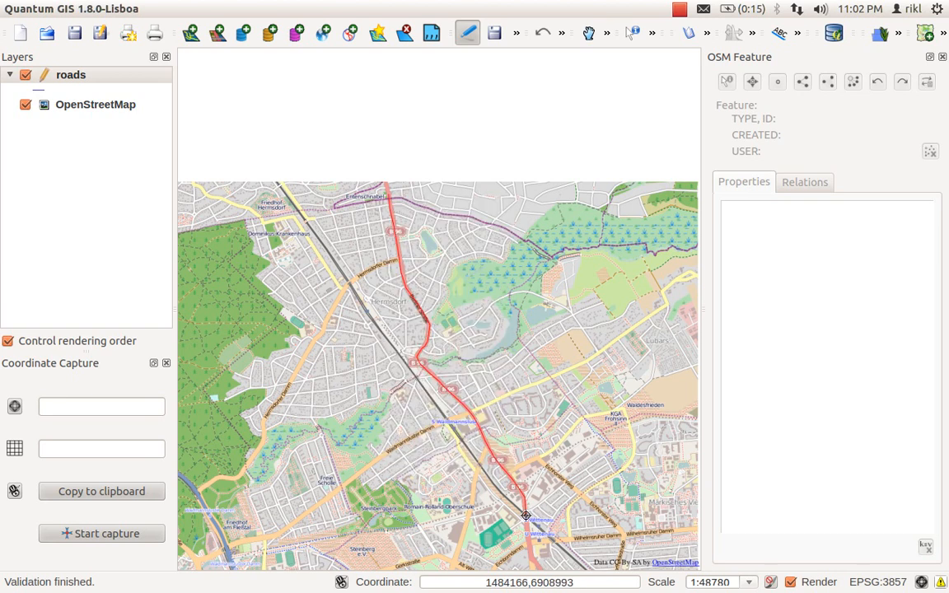
right_click(525, 515)
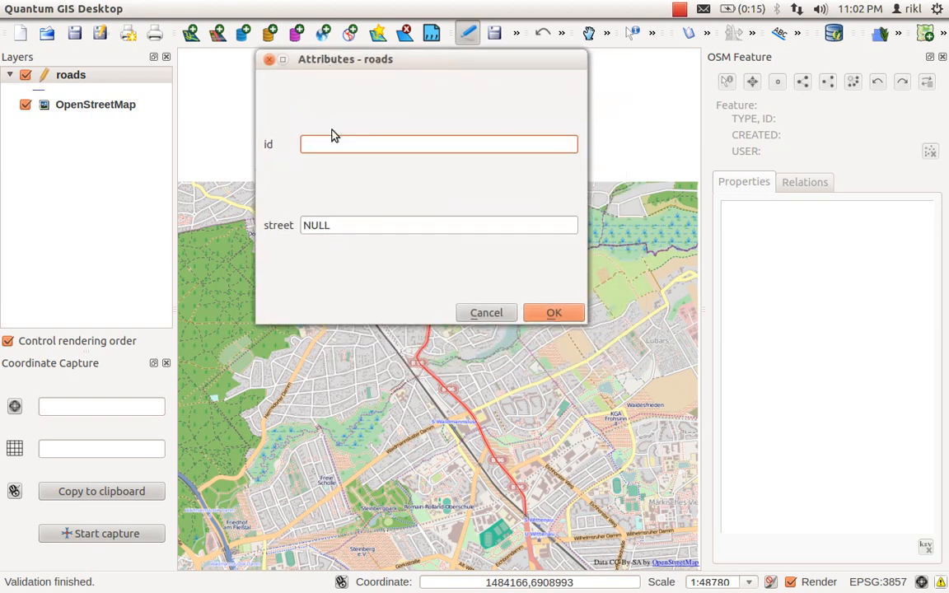
Step: Set the new road feature's street to B 96 and its id to 1
left_click(343, 220)
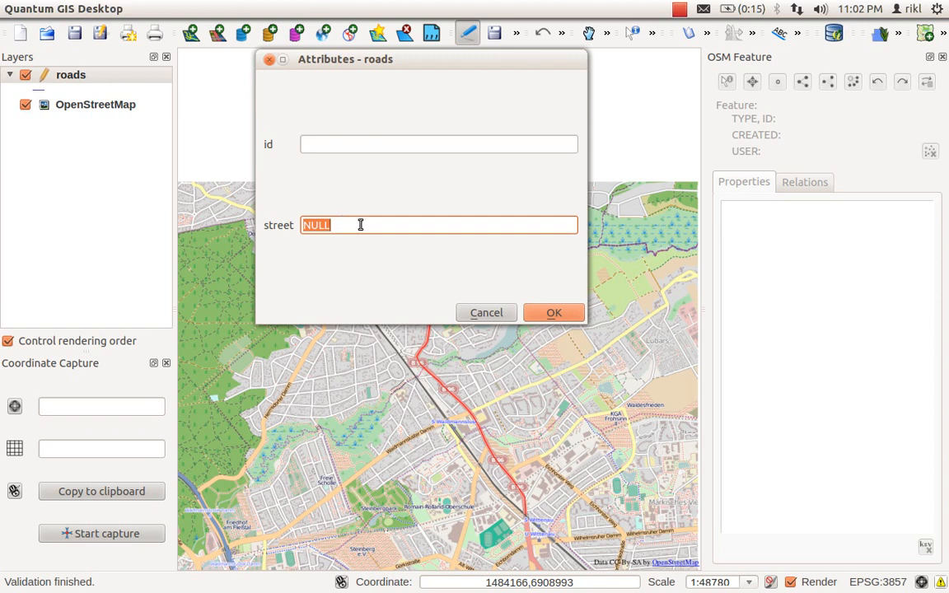
type("B")
left_click(398, 142)
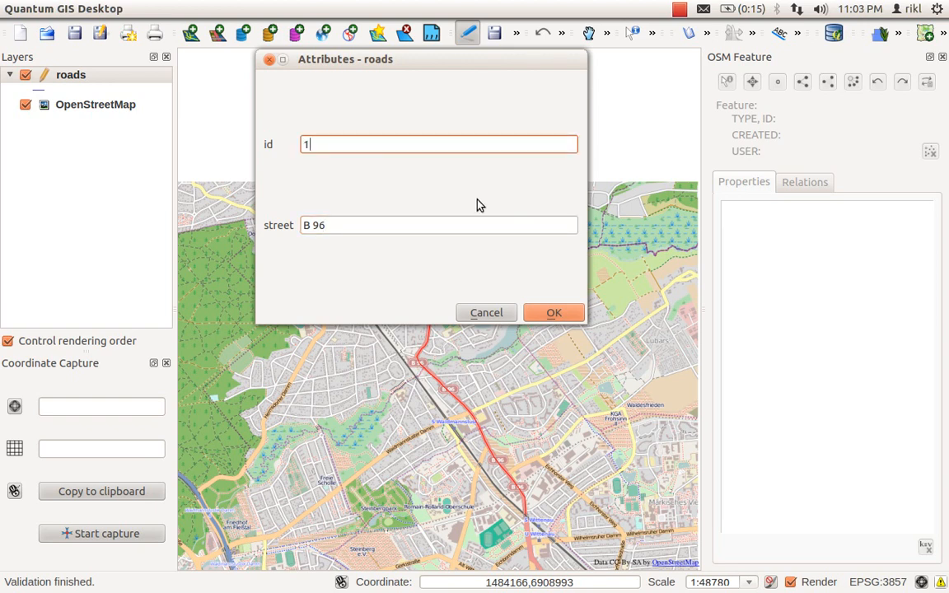
left_click(549, 313)
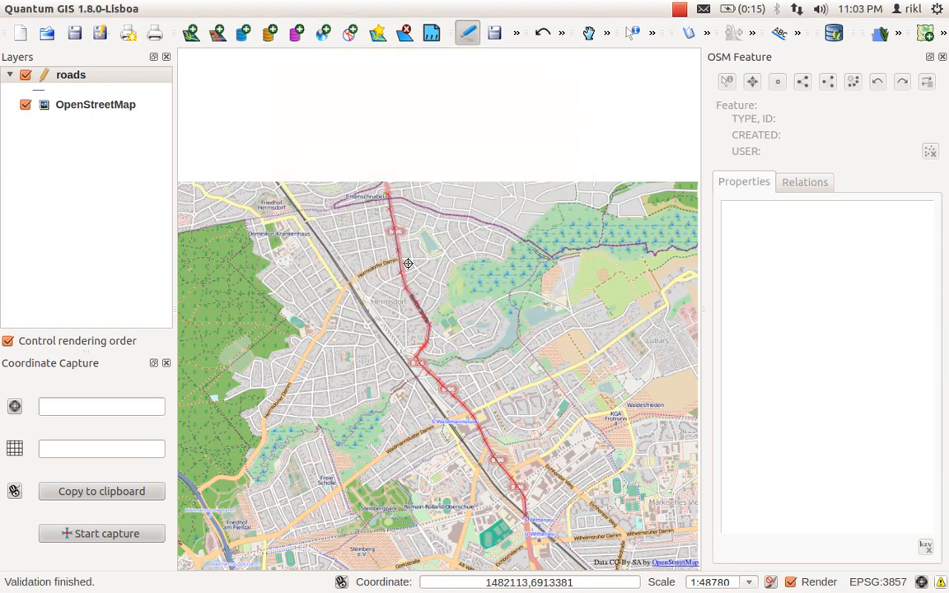
Step: Examine the digitized line near Waidmannslust against the base map and open the roads layer's attribute table
left_click(562, 34)
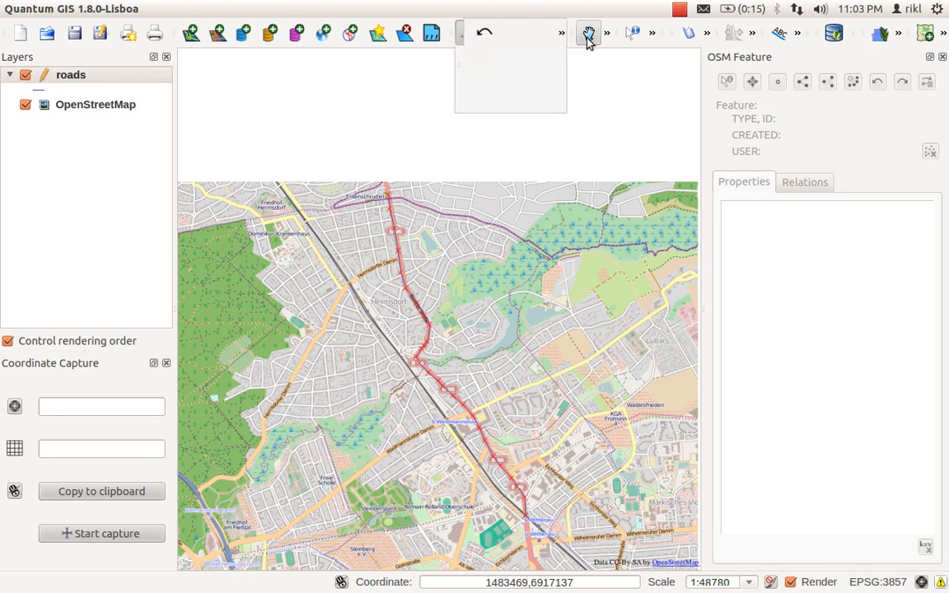
left_click(608, 39)
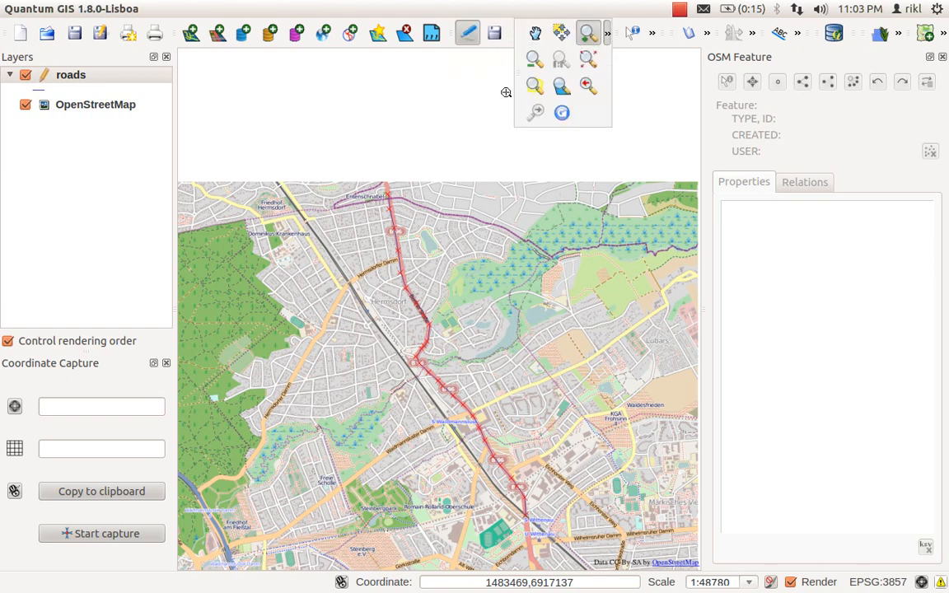
left_click(555, 63)
left_click_drag(423, 385, 502, 431)
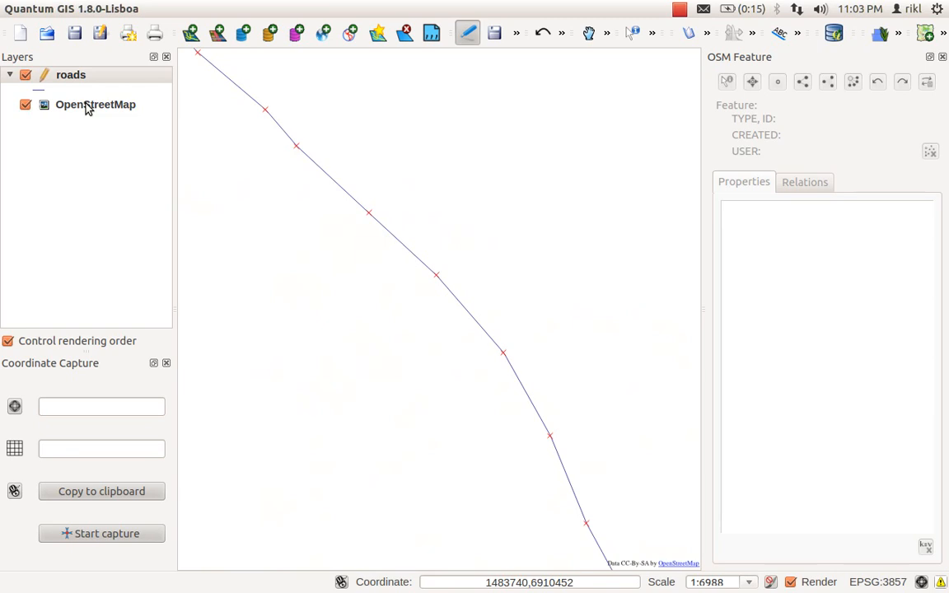
left_click(589, 35)
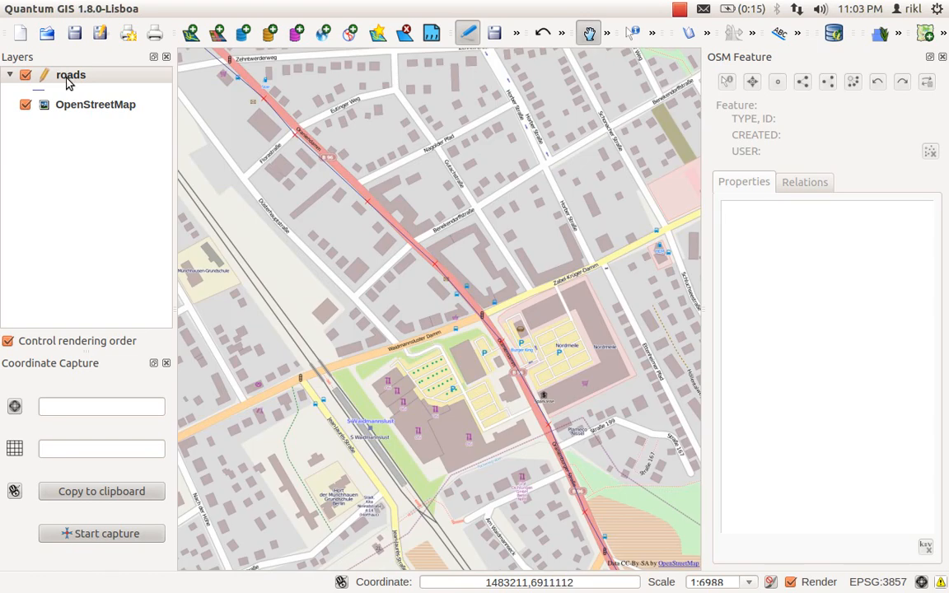
right_click(68, 80)
left_click(107, 176)
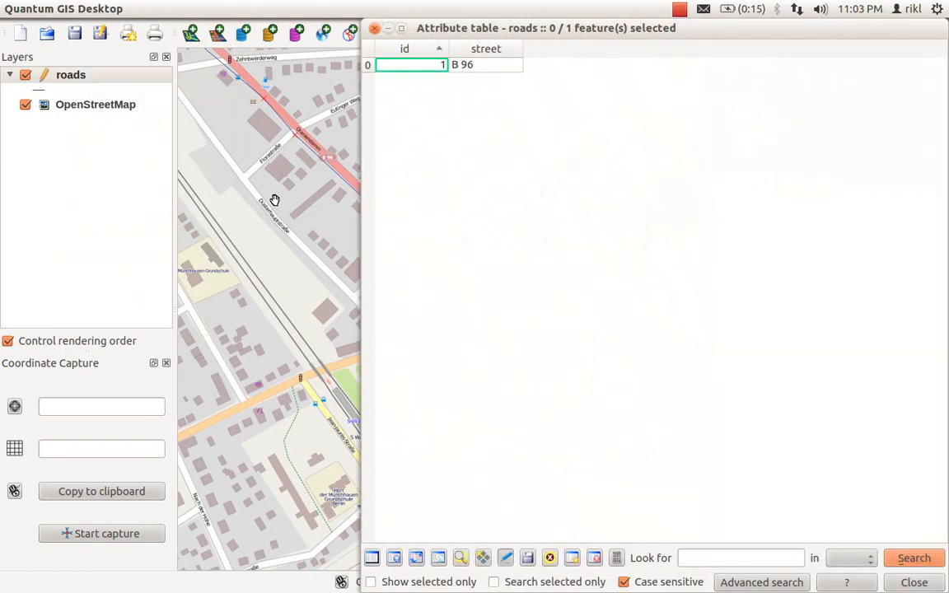
Step: Close the attribute table and digitize a second line feature along Waidmannsluster Damm and Zabel-Krüger-Damm, crossing the B 96
left_click_drag(443, 27, 647, 27)
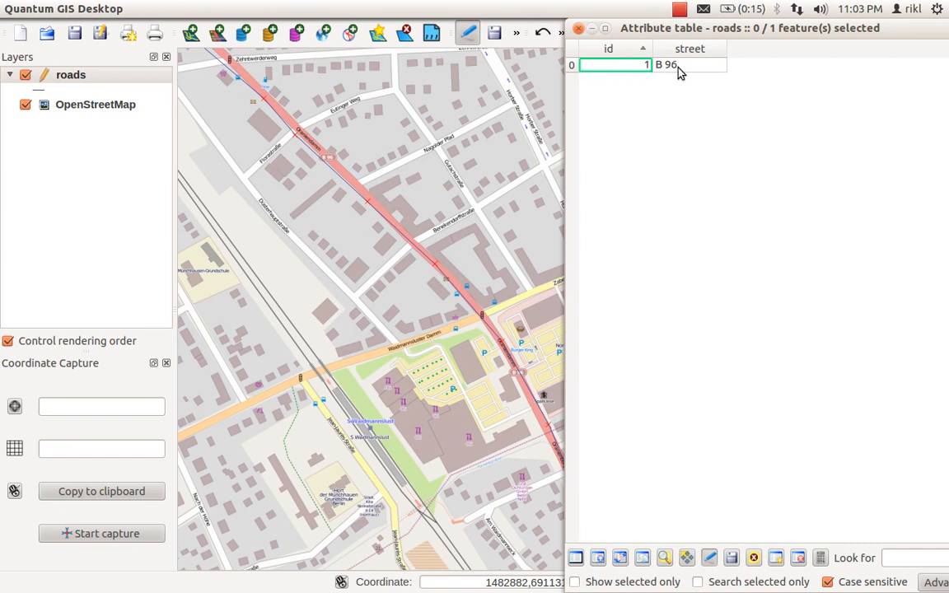
left_click(579, 30)
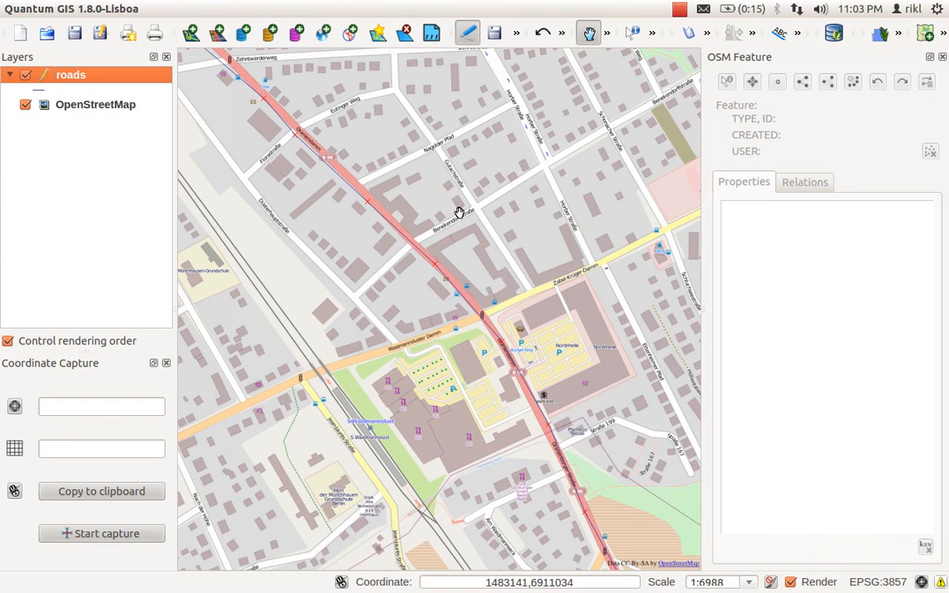
left_click(608, 34)
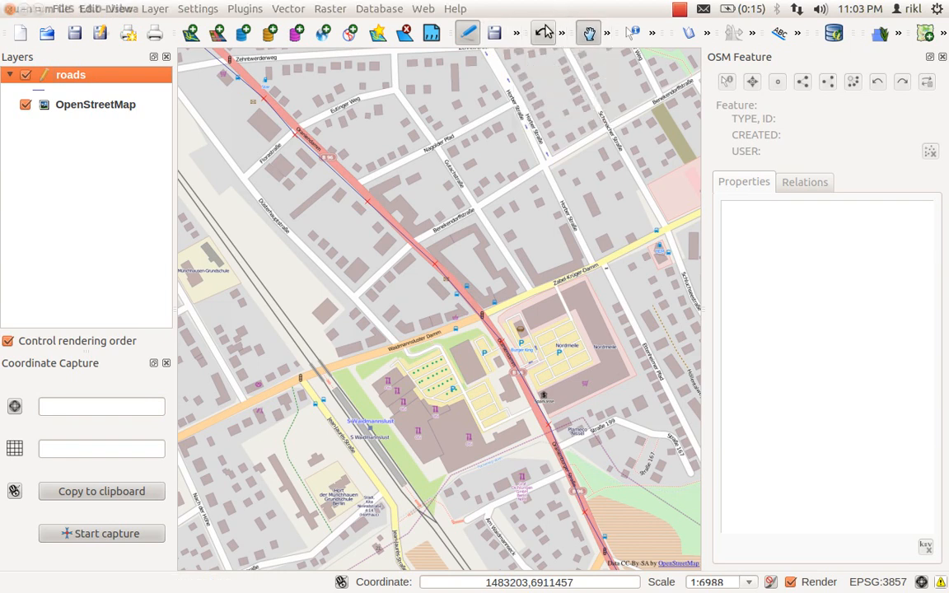
left_click(517, 38)
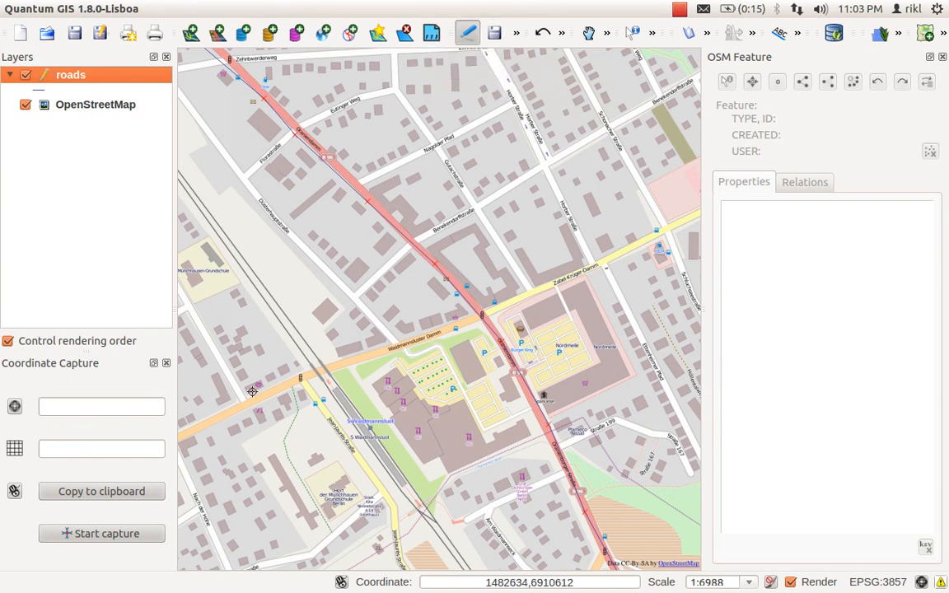
left_click(192, 430)
left_click(234, 413)
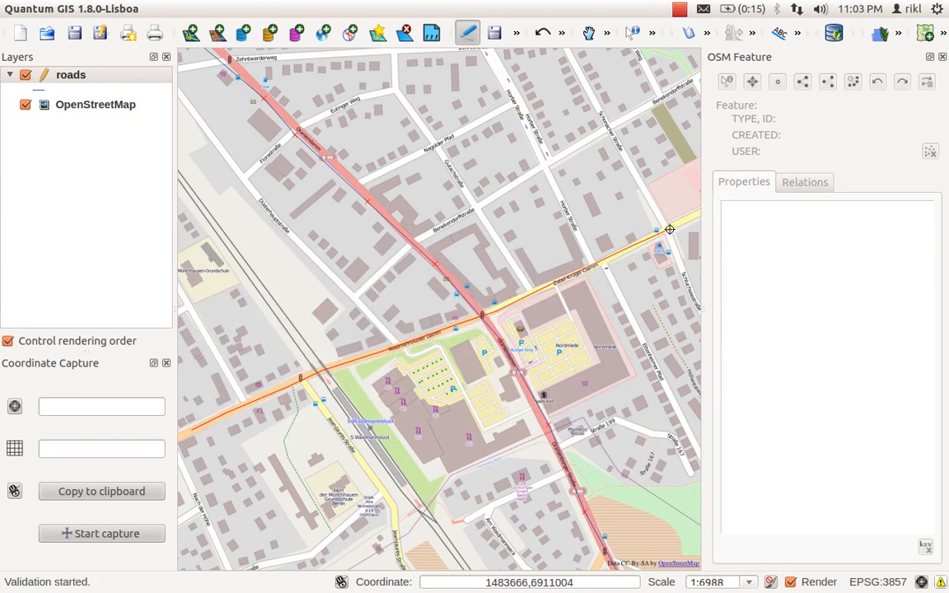
right_click(670, 229)
Step: Set the new road feature's id to 2 and its street to zabel Damm
type("2")
key("Tab")
type("zabel Damm")
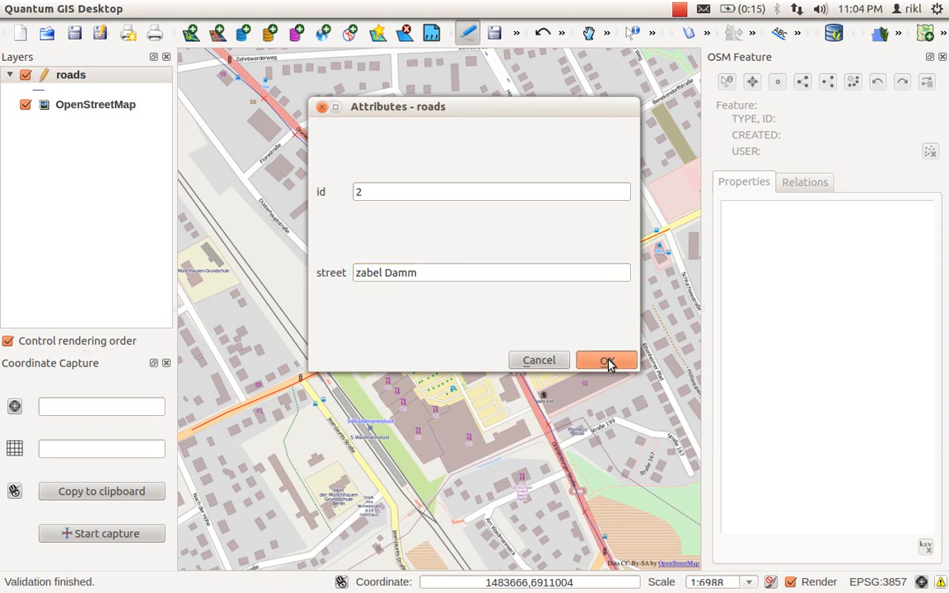
left_click(607, 362)
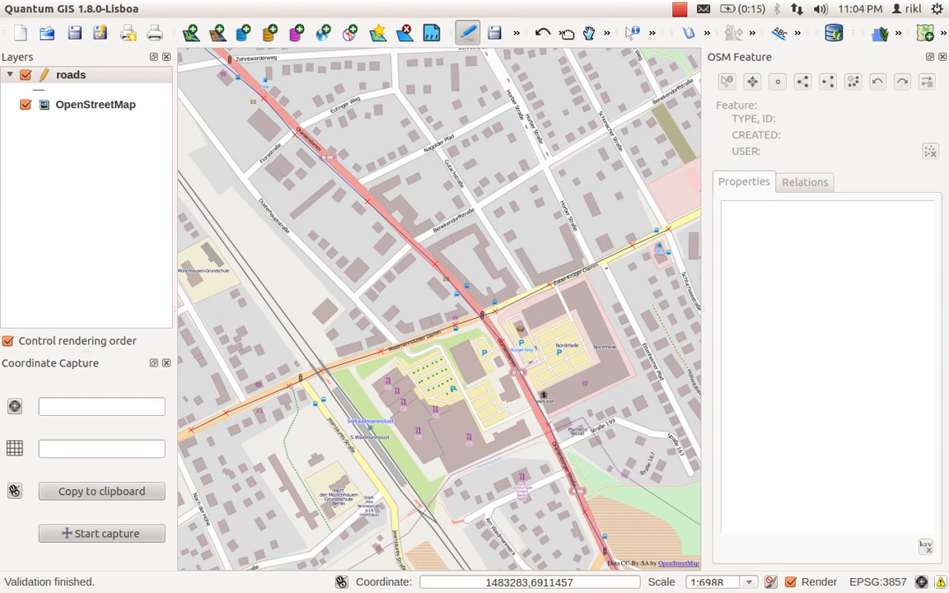
Step: Reshape the B 96 line with the Node Tool, adding vertices along the road and at the crossing with Waidmannsluster Damm
left_click(563, 34)
left_click(606, 35)
left_click_drag(398, 263, 563, 365)
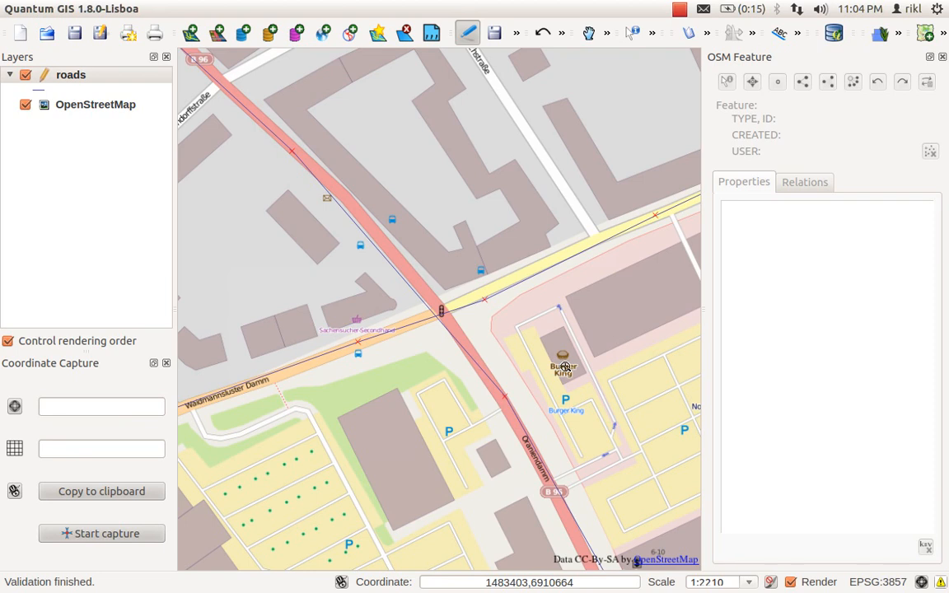
left_click(515, 33)
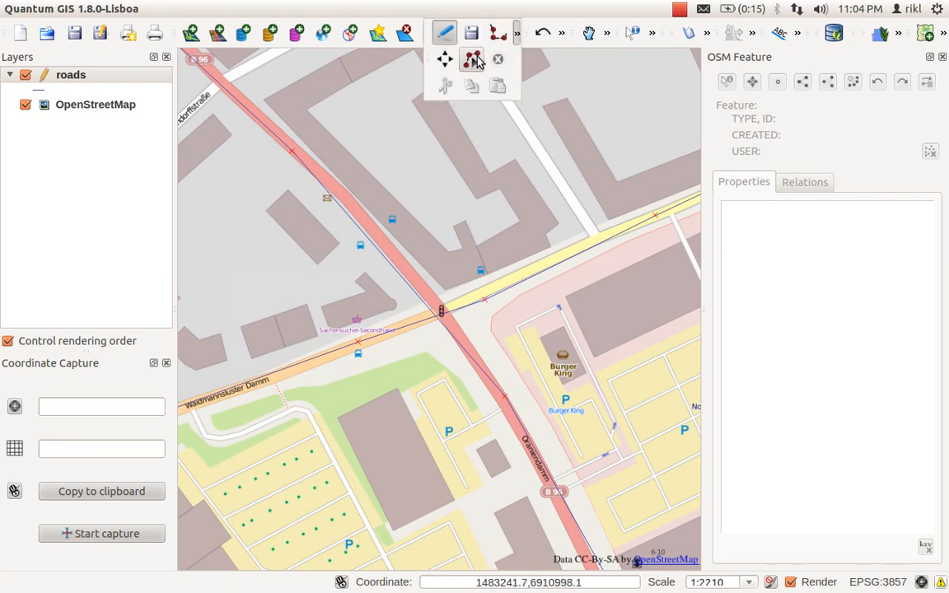
left_click(473, 59)
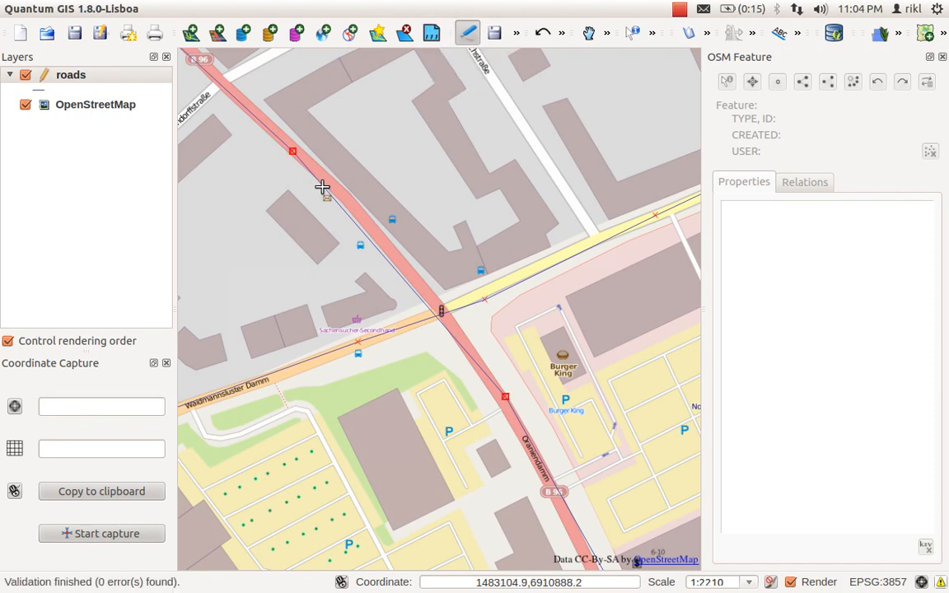
left_click(292, 151)
left_click_drag(408, 285, 439, 192)
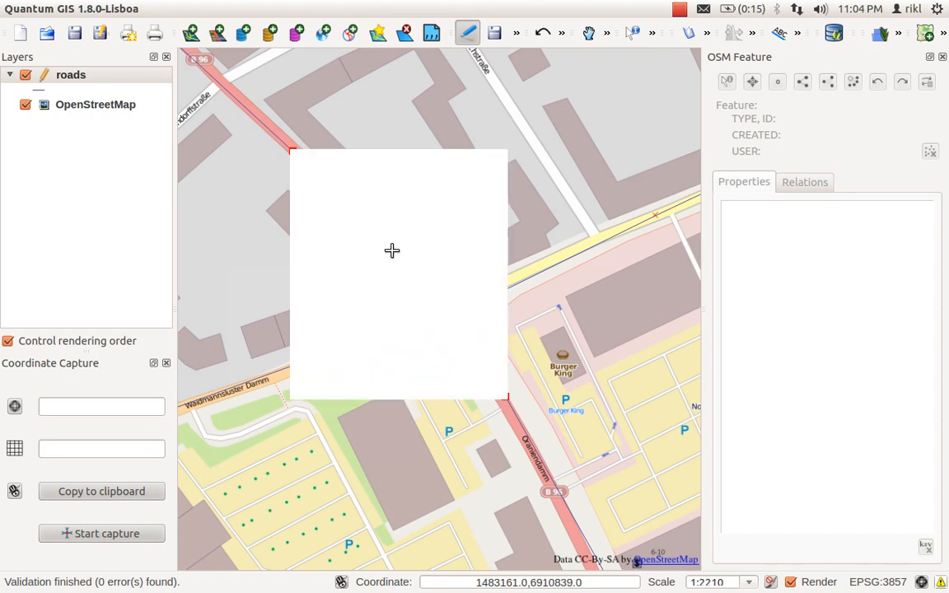
left_click(392, 253)
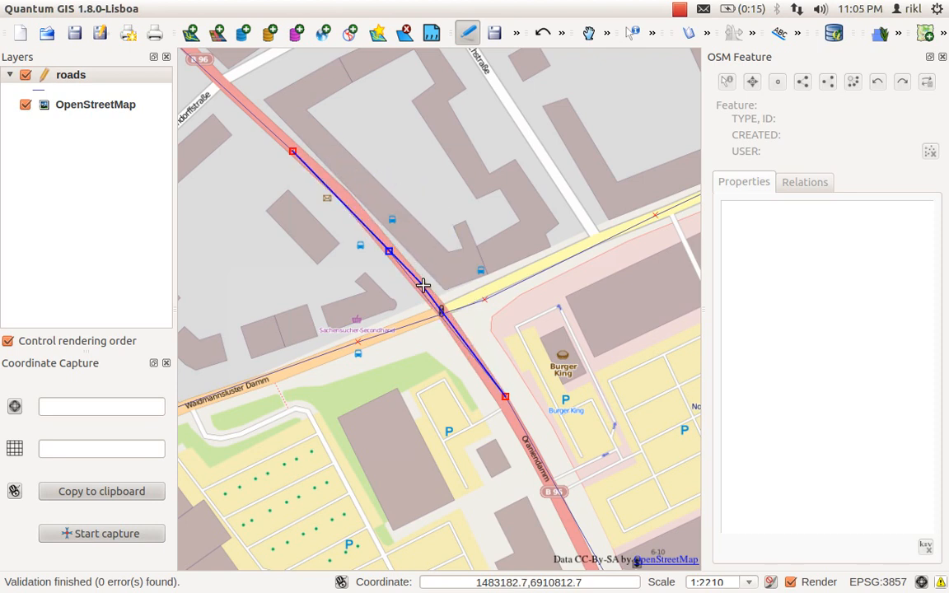
left_click_drag(445, 314, 441, 311)
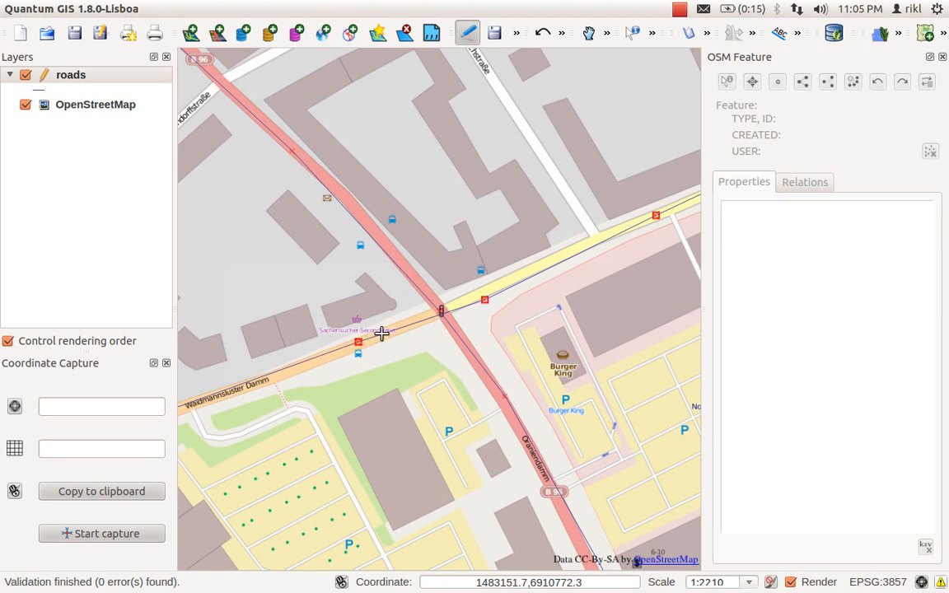
Step: Add a vertex to the Waidmannsluster Damm line at the B 96 crossing and move the vertex west of it onto the road
left_click(386, 331)
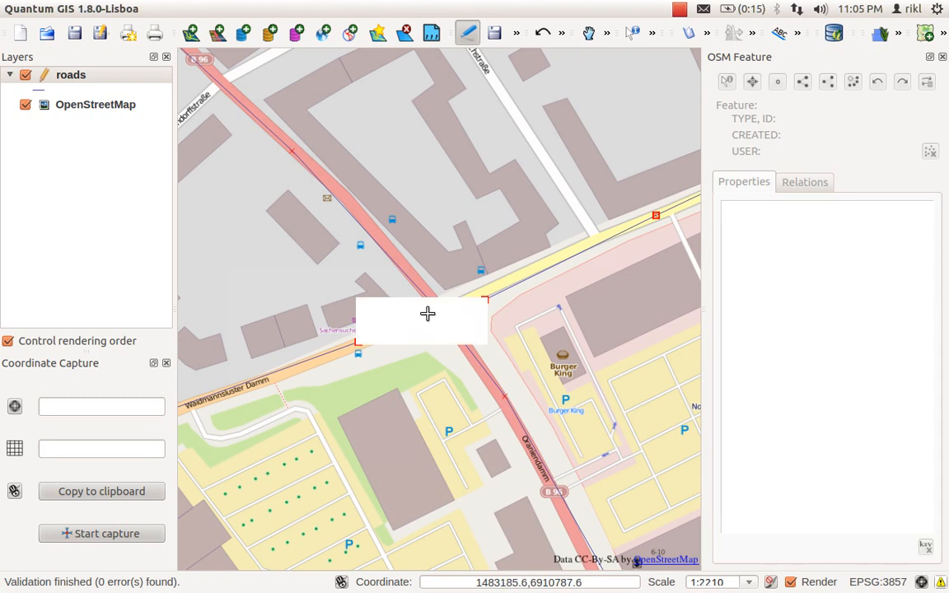
left_click_drag(441, 310, 440, 312)
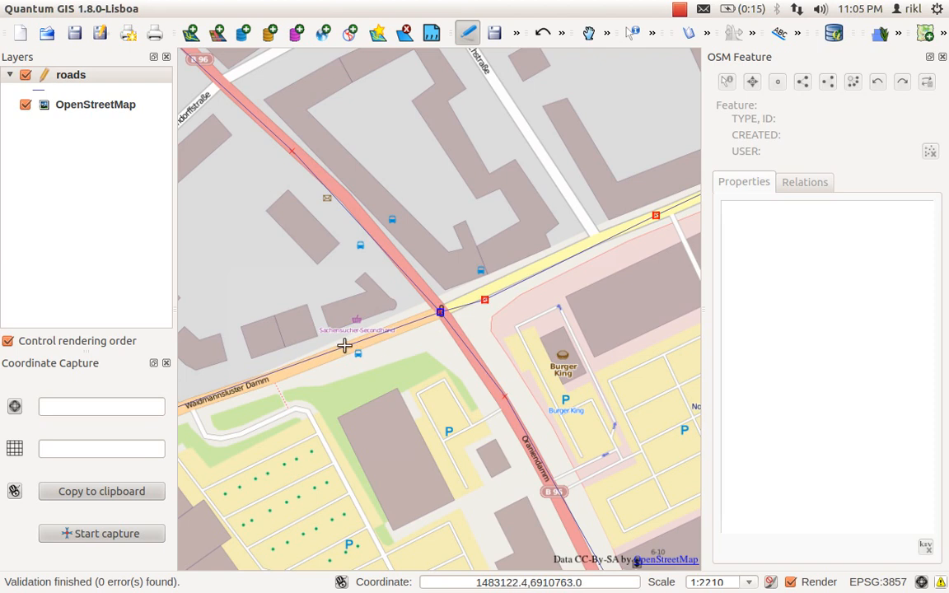
left_click_drag(344, 346, 343, 350)
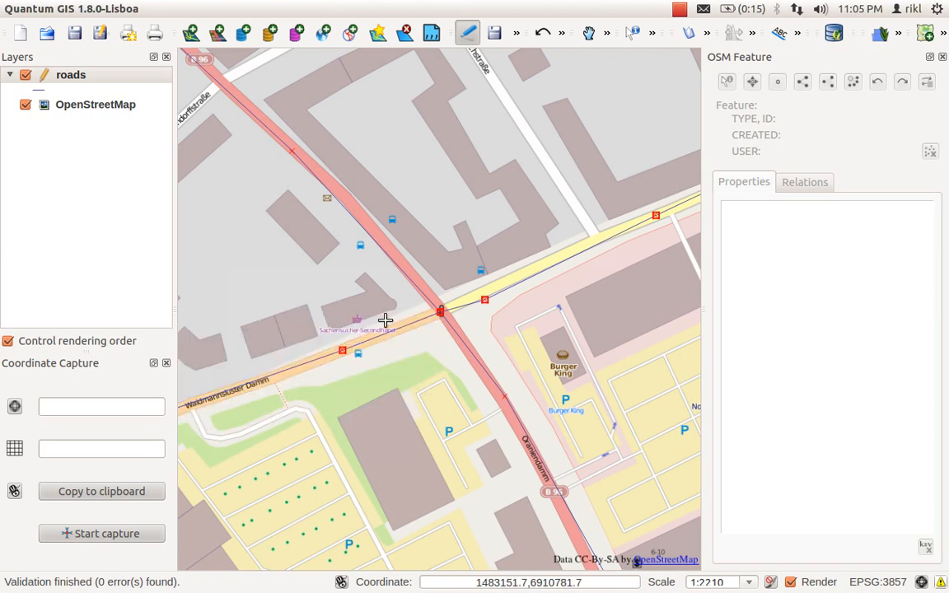
Step: Save the roads layer edits, stop editing and inspect up close where the two lines cross
left_click(497, 33)
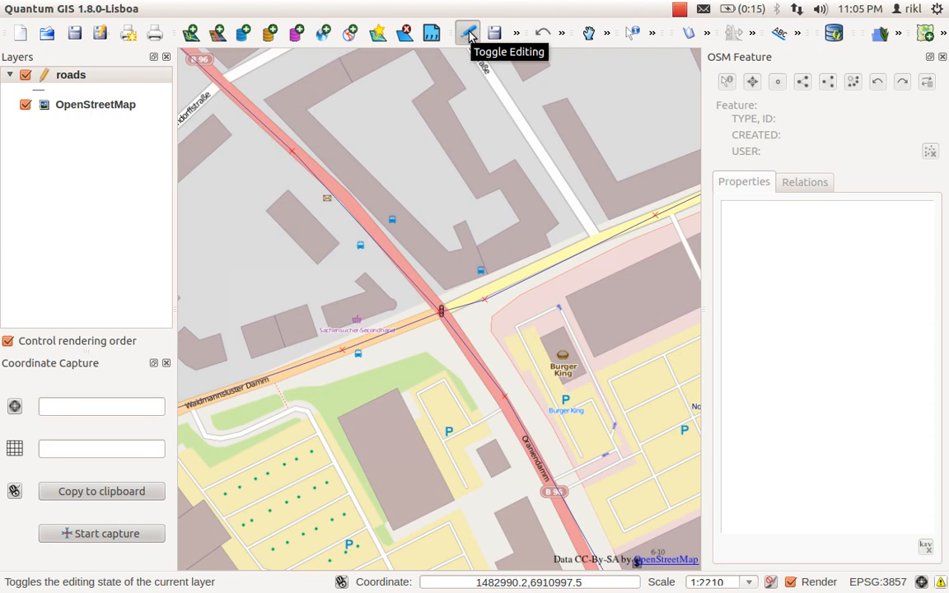
left_click(468, 33)
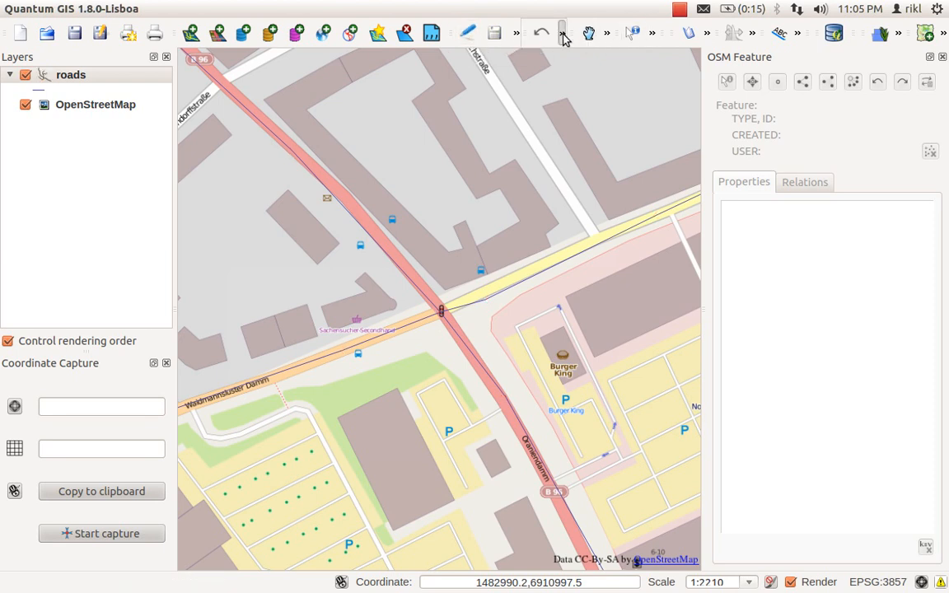
left_click(610, 33)
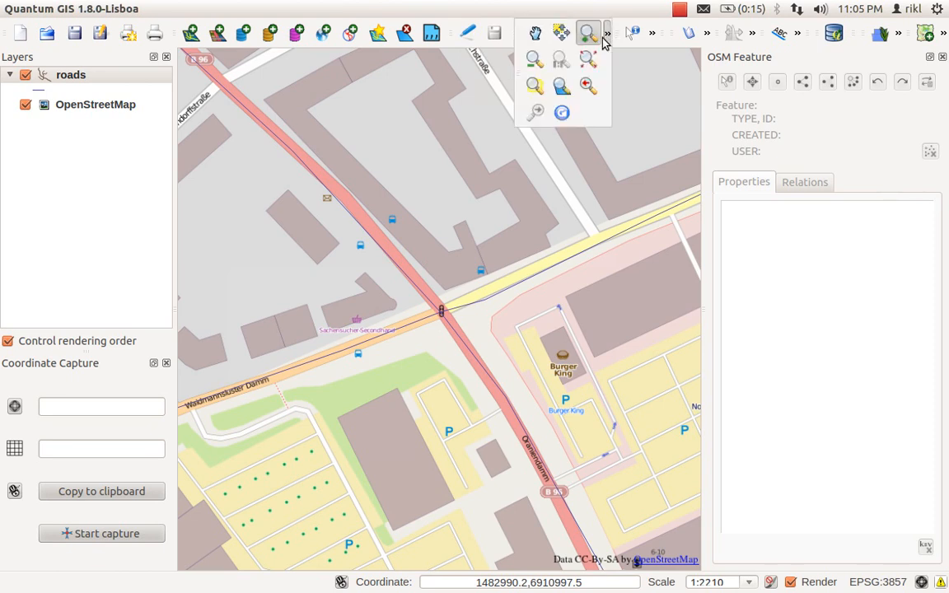
left_click(533, 39)
left_click_drag(436, 300, 460, 328)
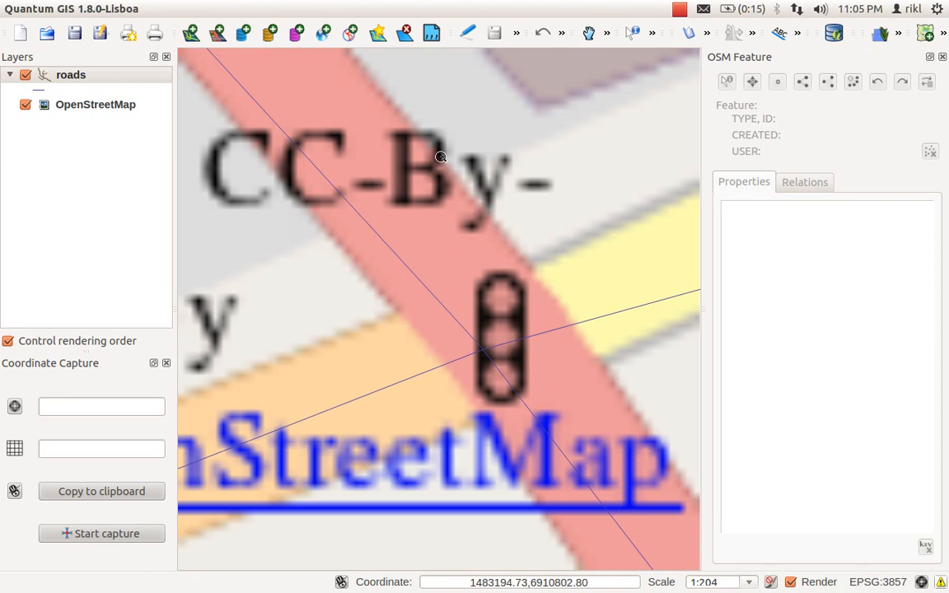
Step: Resume editing the roads layer and enable its snapping to vertex with a tolerance of 30 pixels
left_click(467, 33)
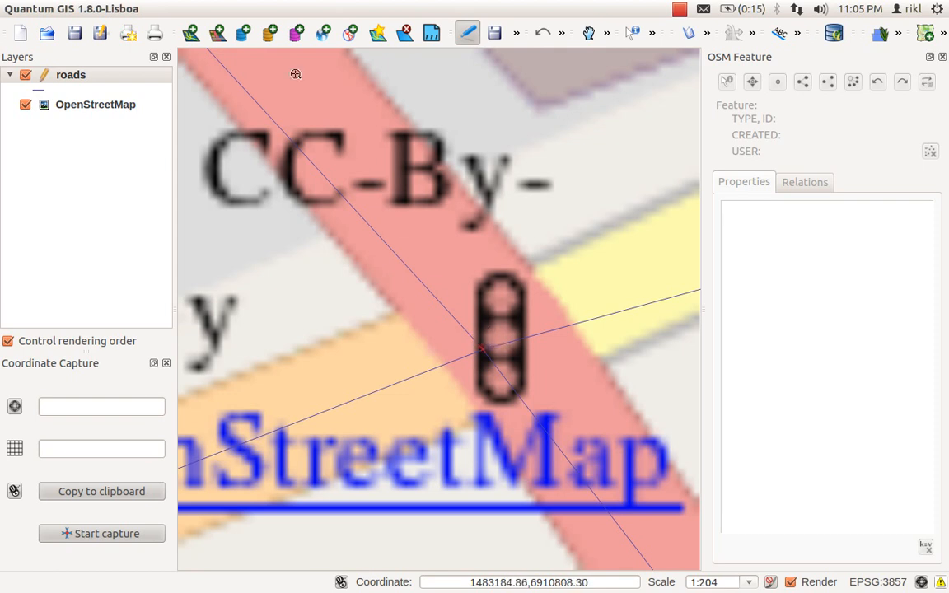
left_click(210, 10)
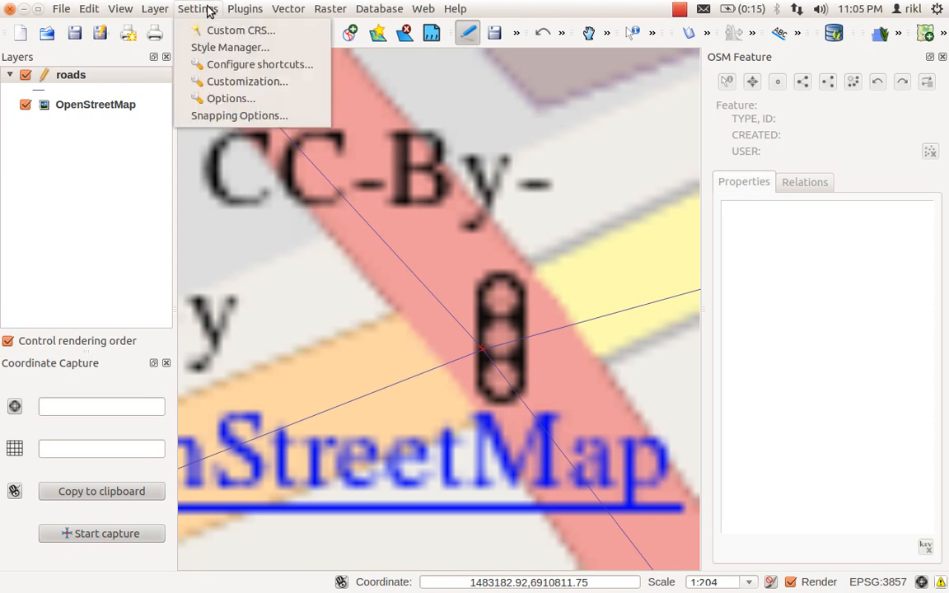
left_click(252, 117)
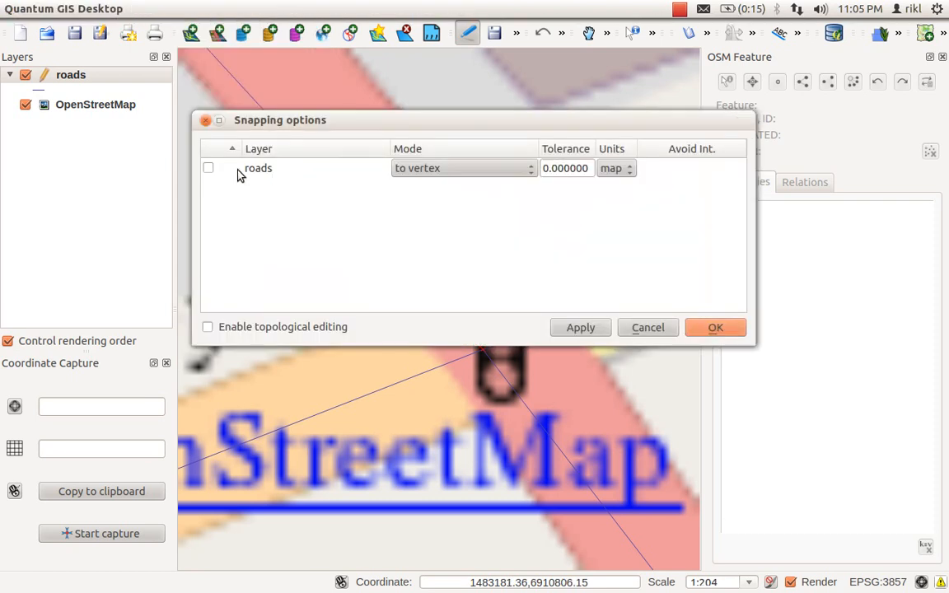
left_click(462, 178)
left_click(466, 171)
left_click(477, 171)
left_click(474, 170)
left_click(611, 169)
left_click(615, 185)
left_click(616, 168)
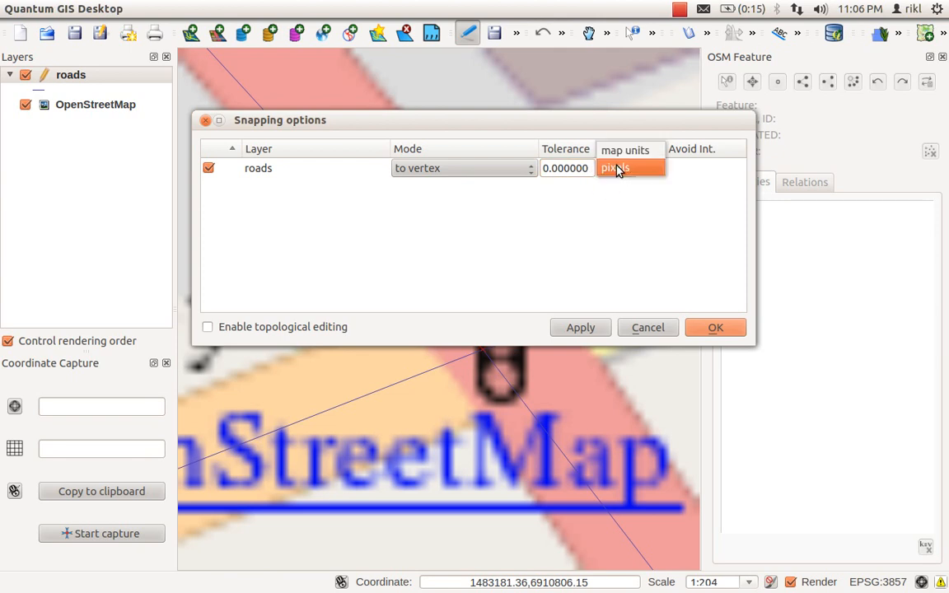
left_click(616, 169)
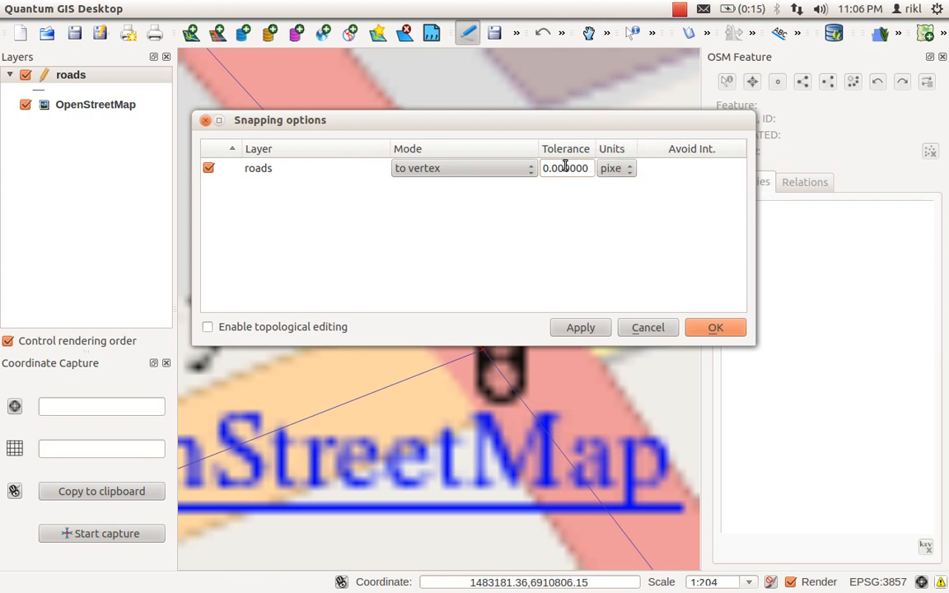
left_click_drag(546, 168, 613, 177)
type("30")
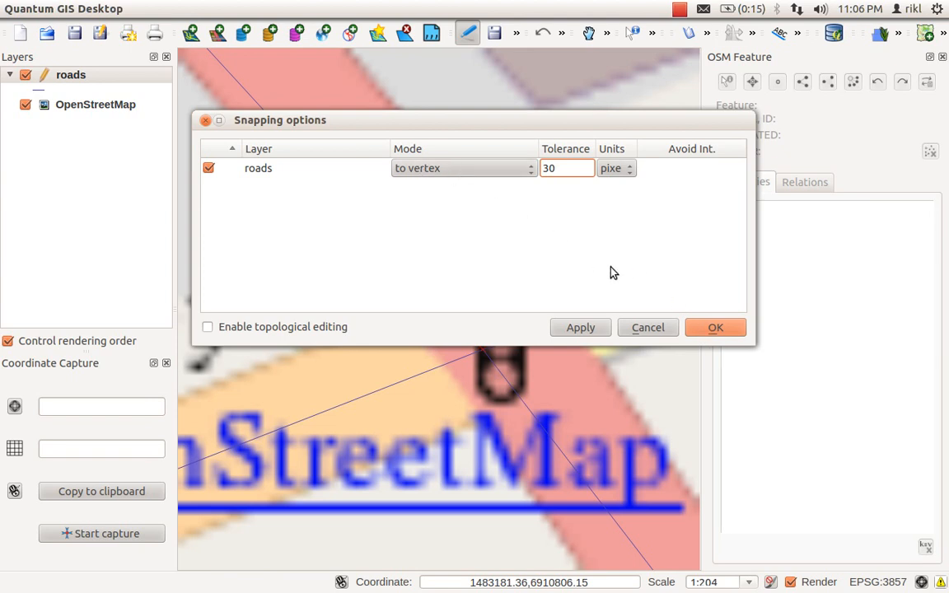
left_click(710, 333)
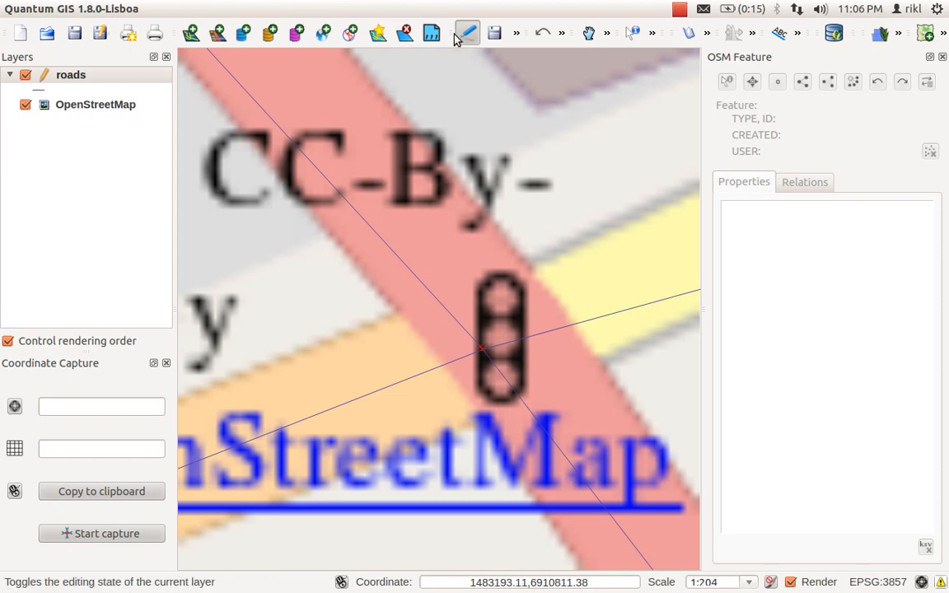
Step: Move the Zabel-Krüger-Damm line's crossing vertex with the Node Tool so it snaps to the B 96 line's vertex
left_click(516, 35)
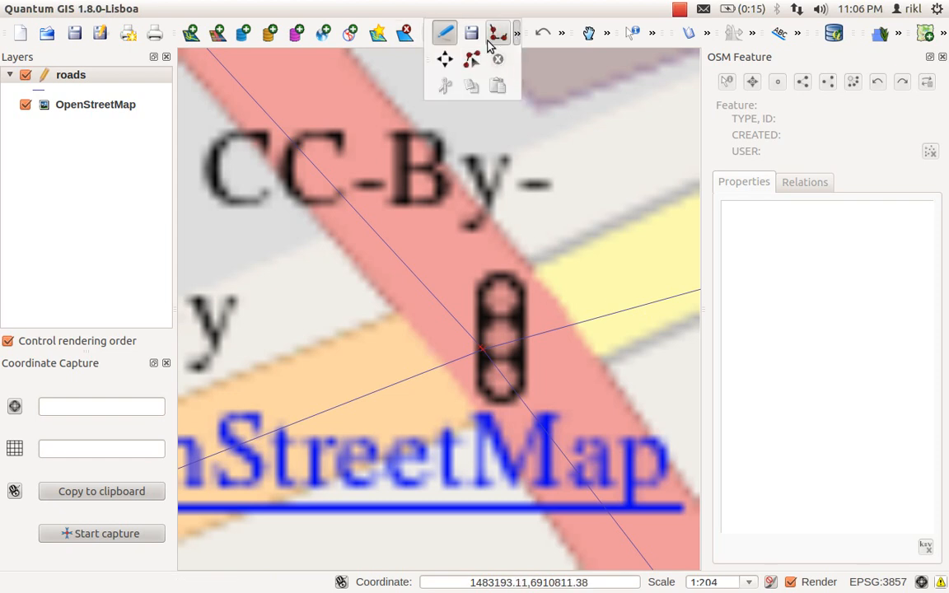
left_click(471, 59)
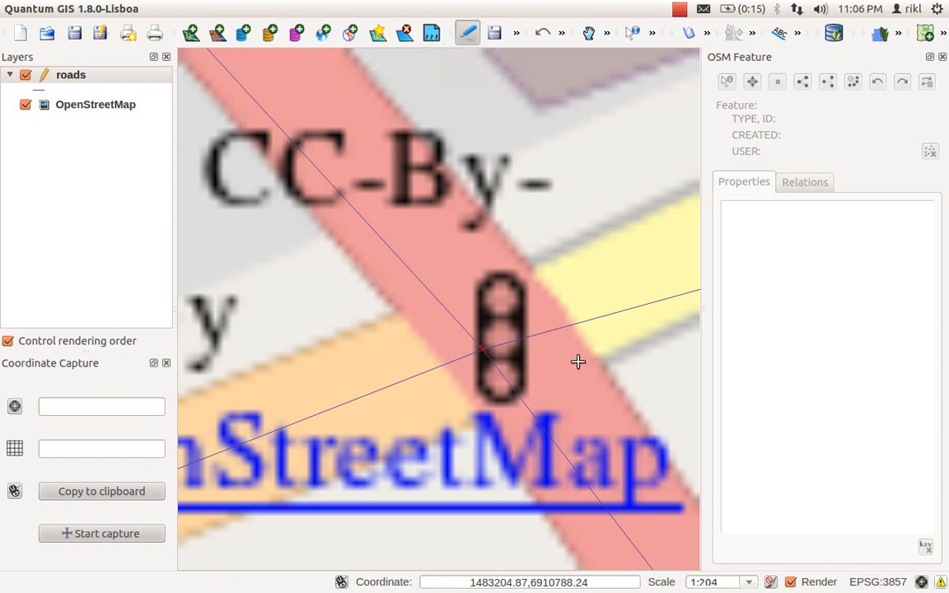
left_click(541, 334)
mouse_move(485, 348)
left_mouse_down()
mouse_move(478, 381)
mouse_move(442, 426)
mouse_move(388, 383)
mouse_move(433, 419)
mouse_move(445, 372)
mouse_move(470, 352)
mouse_move(495, 381)
mouse_move(489, 365)
left_mouse_up()
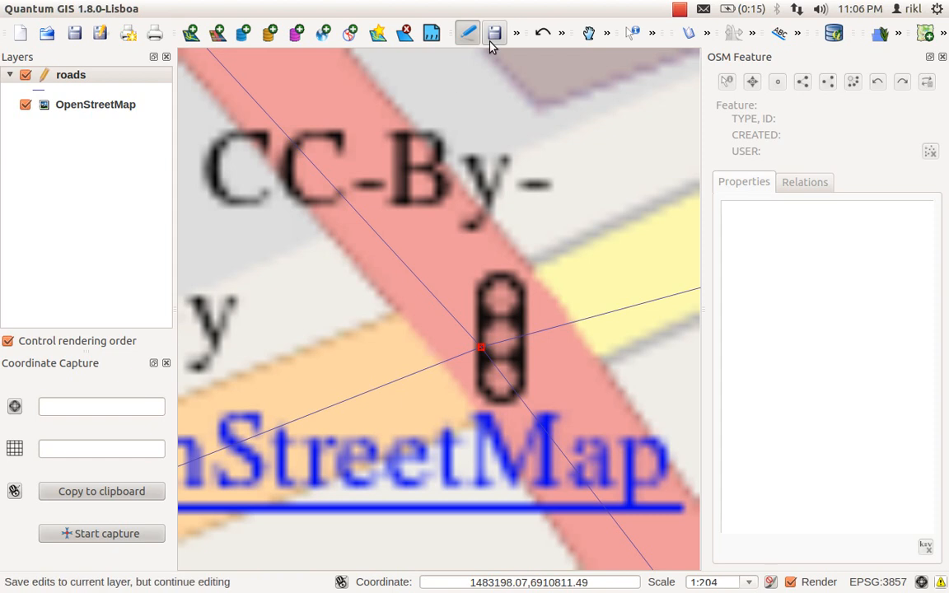
Step: Add a whole number (integer) column named length to the roads layer's attribute table
left_click(68, 80)
right_click(68, 83)
left_click(132, 169)
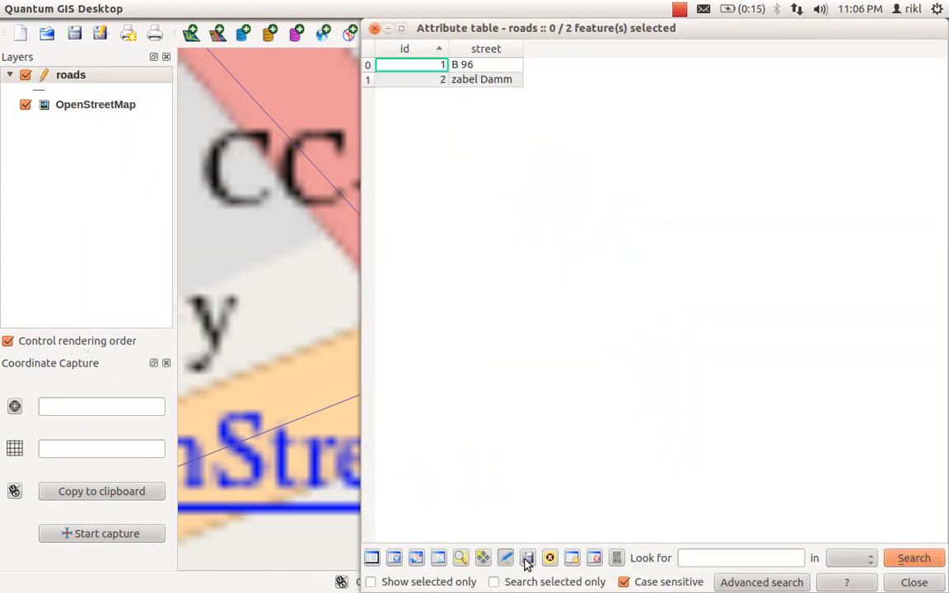
left_click(572, 559)
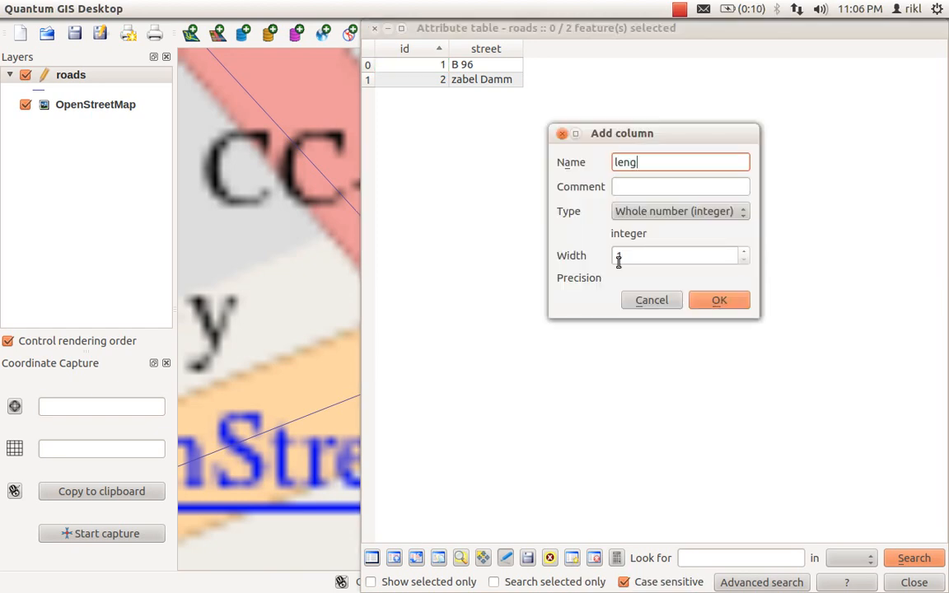
key("Tab")
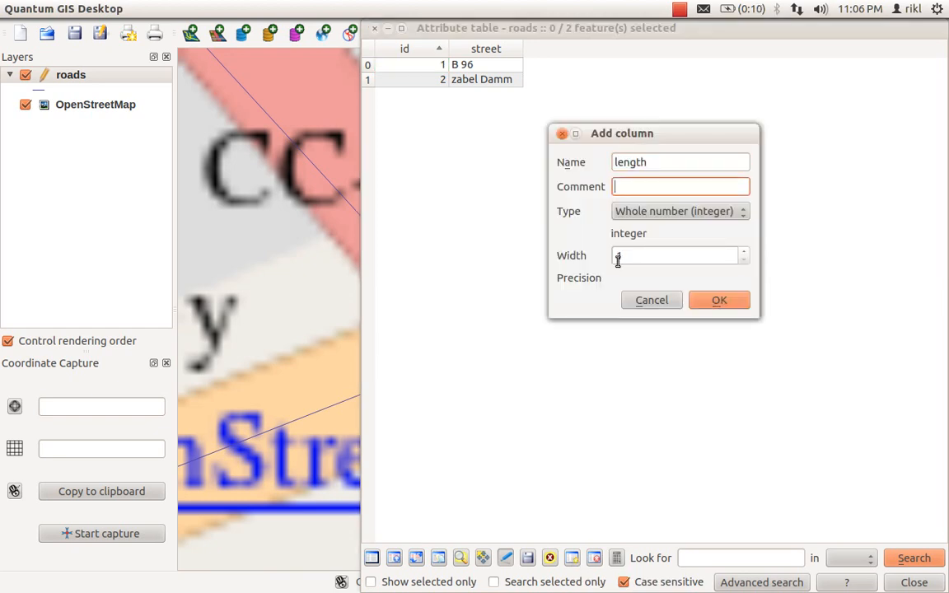
left_click(646, 218)
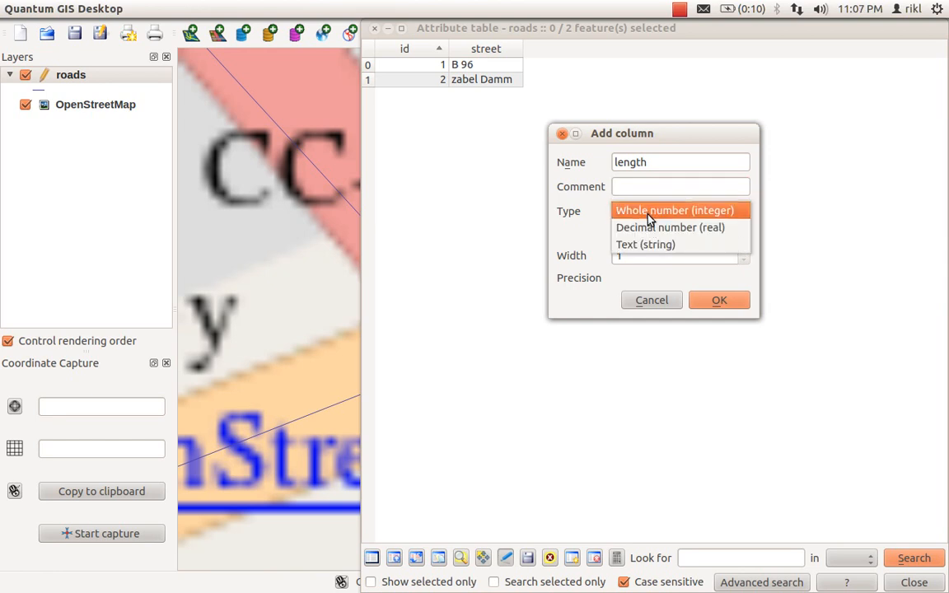
left_click(650, 211)
double_click(628, 256)
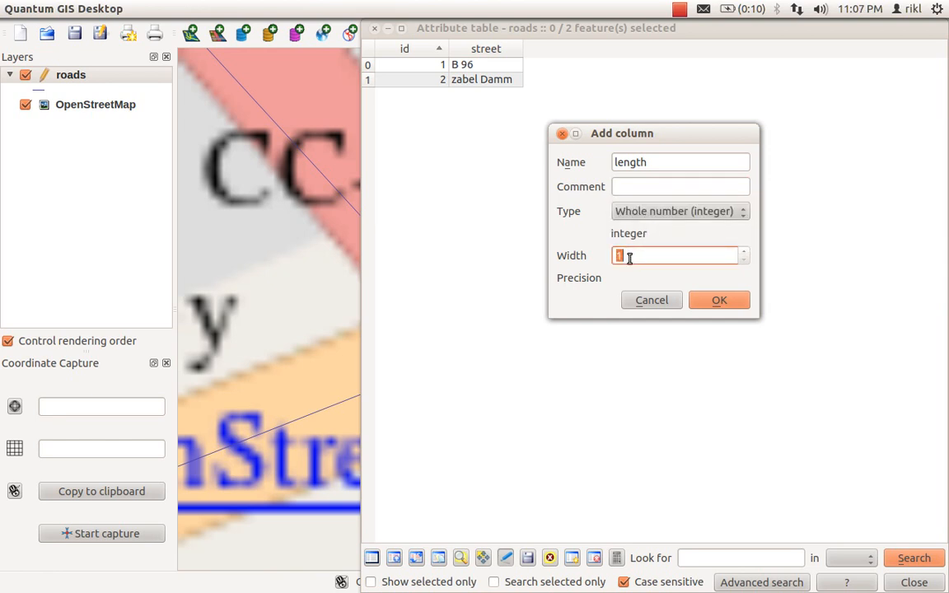
left_click(718, 301)
Step: Enter length 4 for B 96 and 5 for zabel Damm, and stop editing the roads layer
double_click(574, 64)
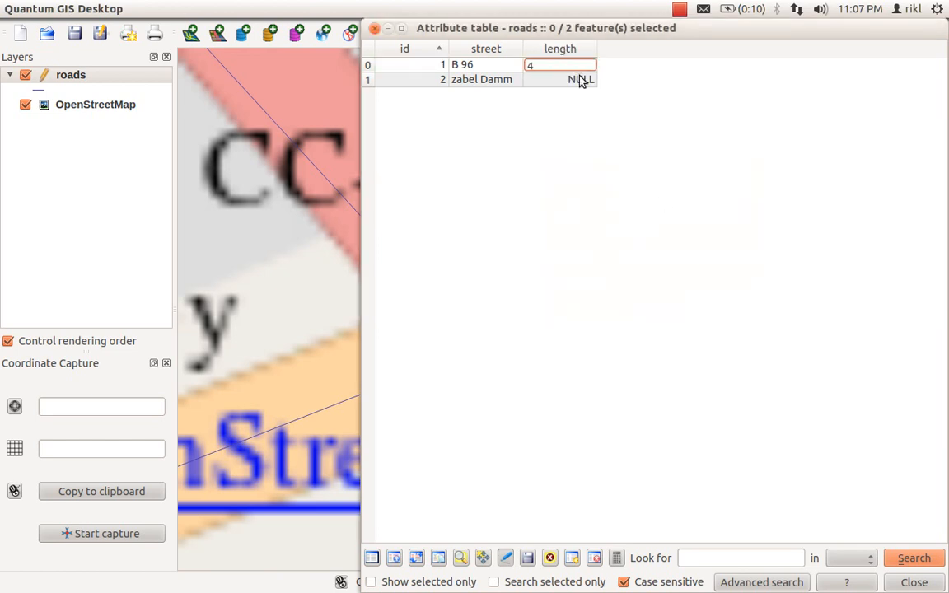
double_click(580, 79)
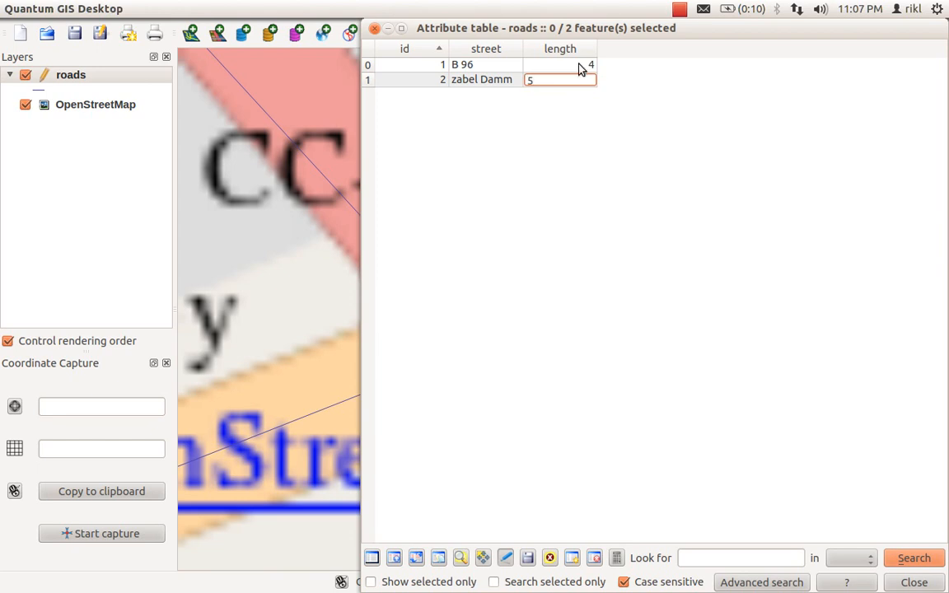
left_click(580, 68)
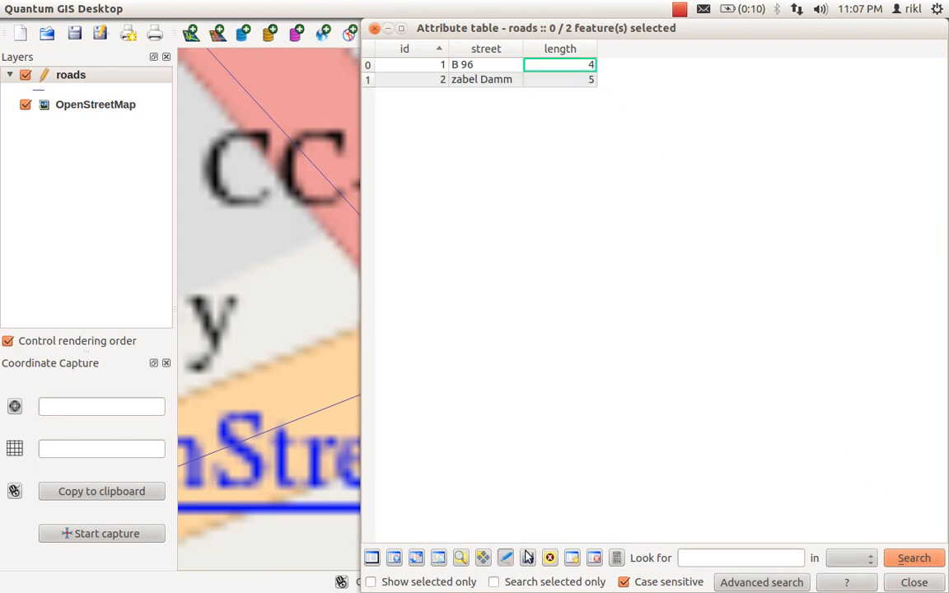
left_click(915, 583)
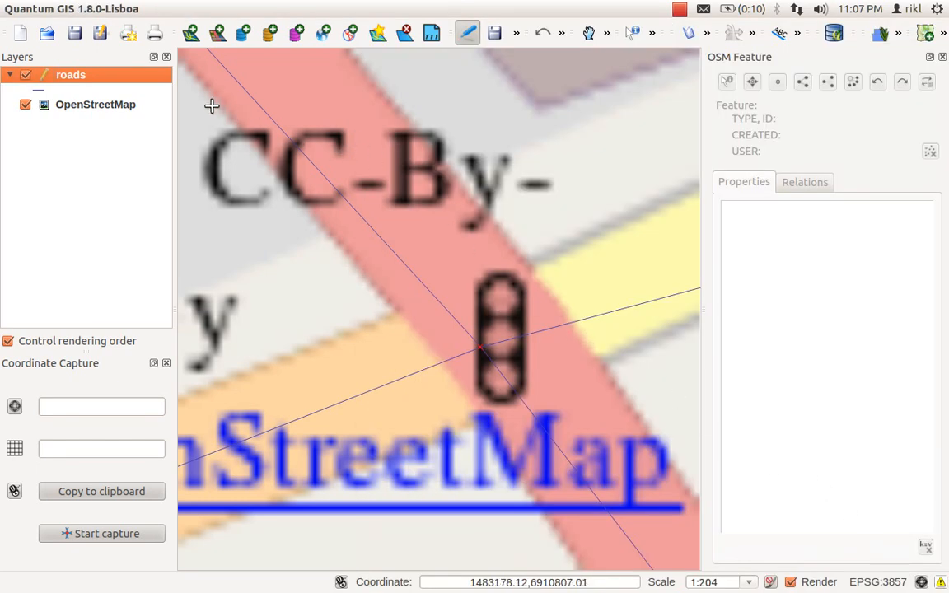
left_click(467, 33)
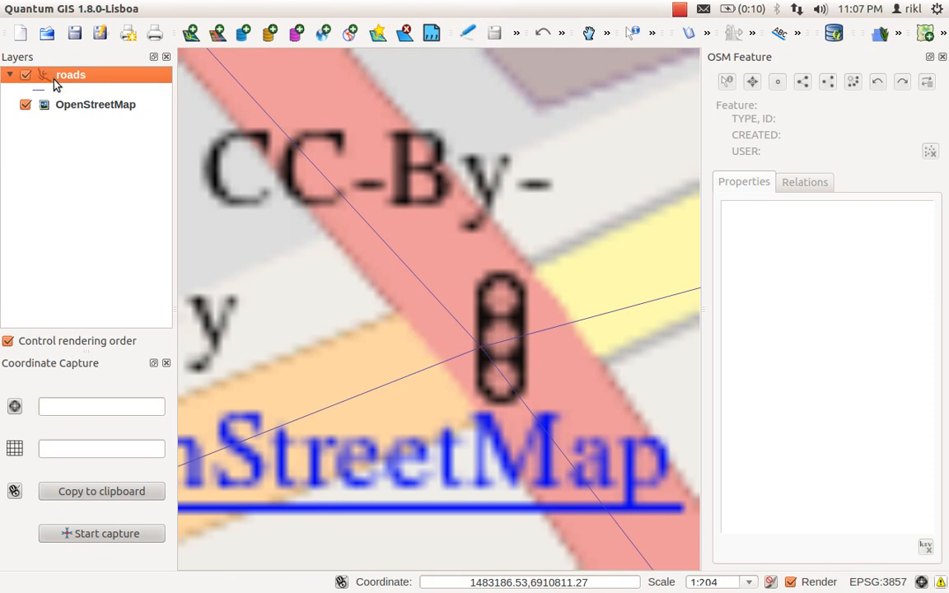
Step: Style the roads layer with the saved line style made of red squares with black outlines
left_click(39, 88)
double_click(40, 92)
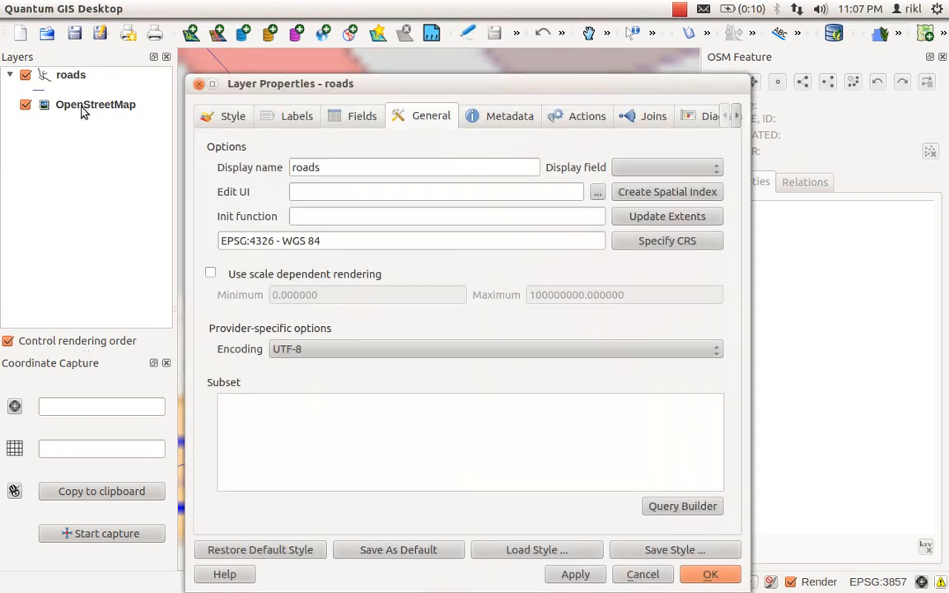
left_click(235, 116)
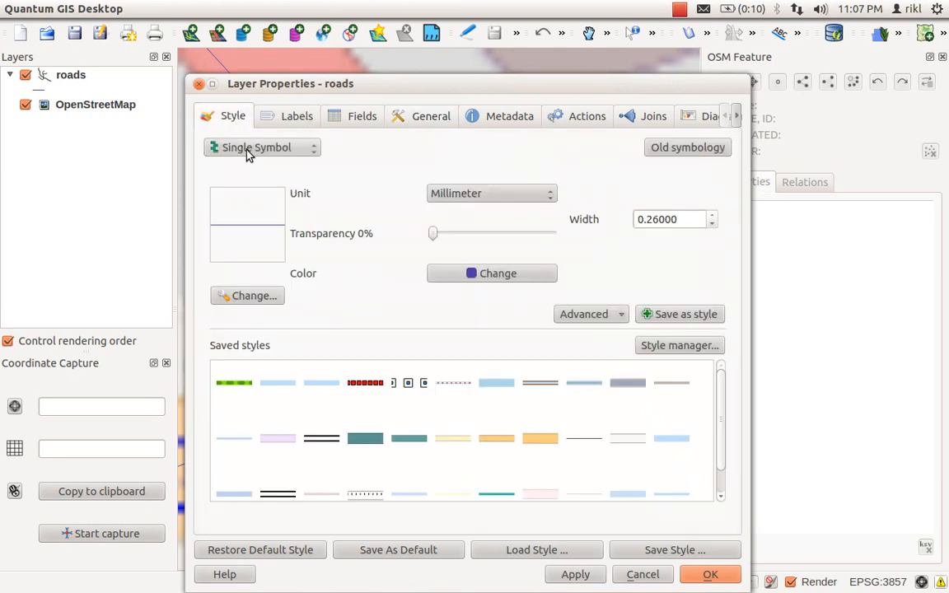
left_click(711, 221)
scroll(711, 221, "up", 2)
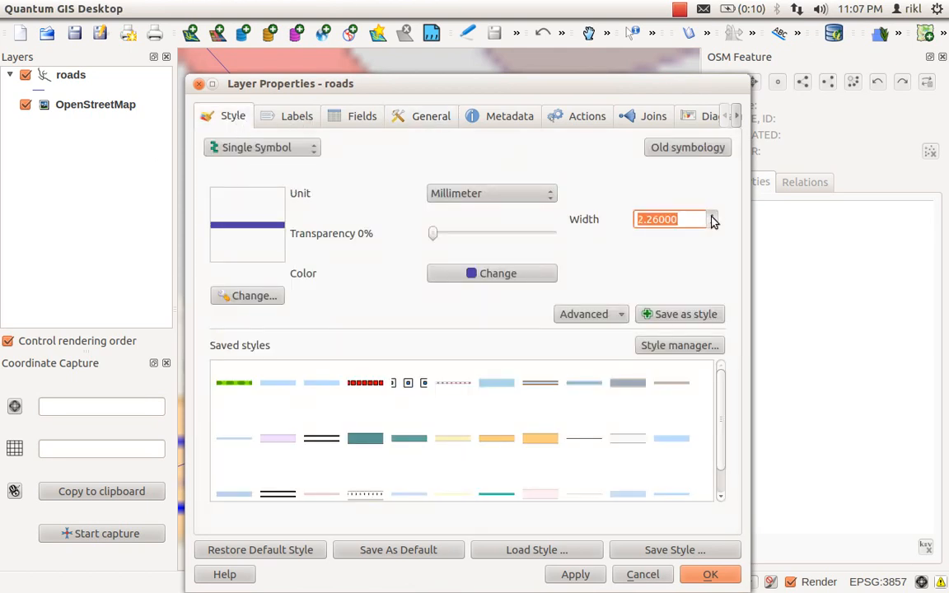
left_click(365, 382)
left_click(709, 574)
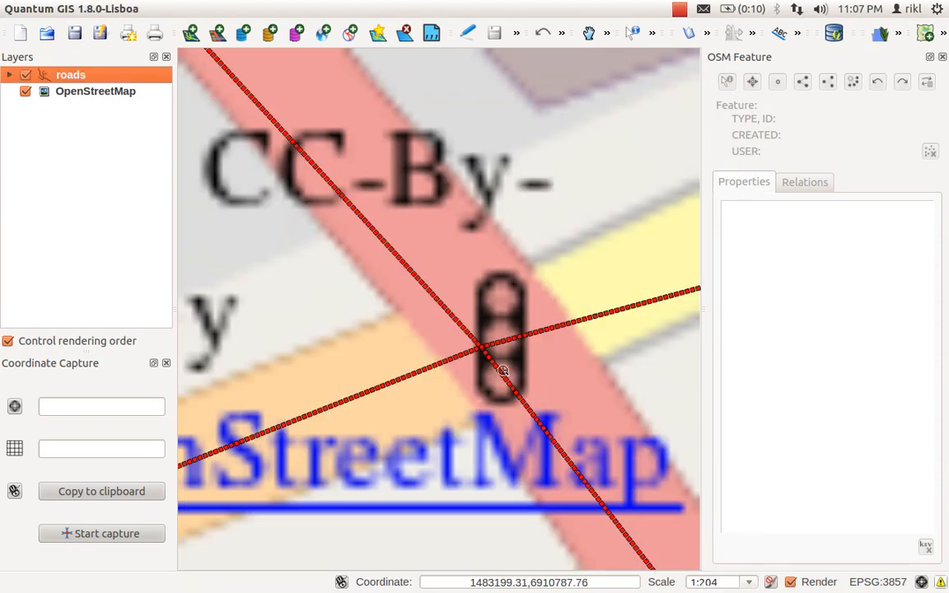
Step: Set up a GeoJSON export of the roads layer to a file named roads in the Documents/gis_tutorials folder
right_click(74, 74)
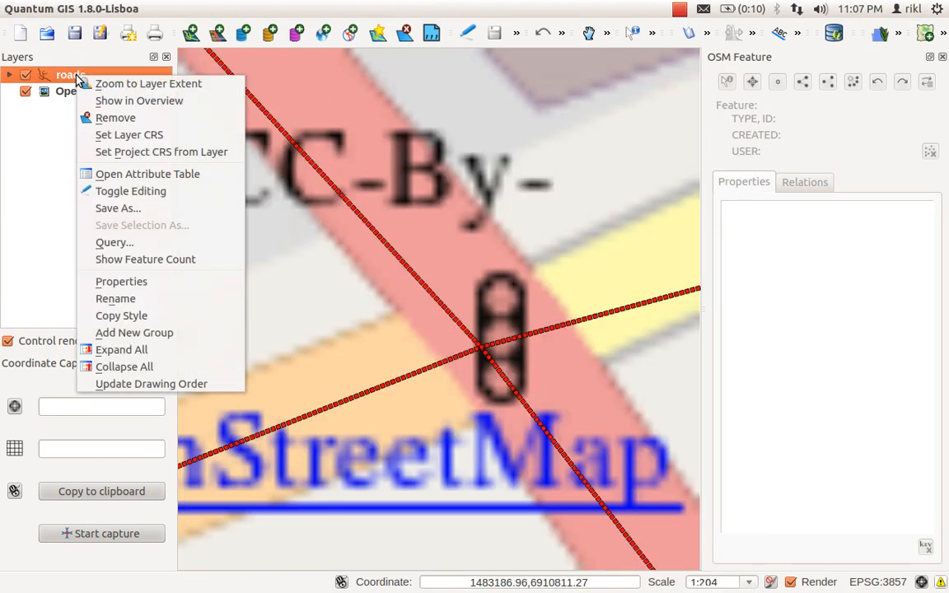
left_click(134, 210)
left_click(464, 101)
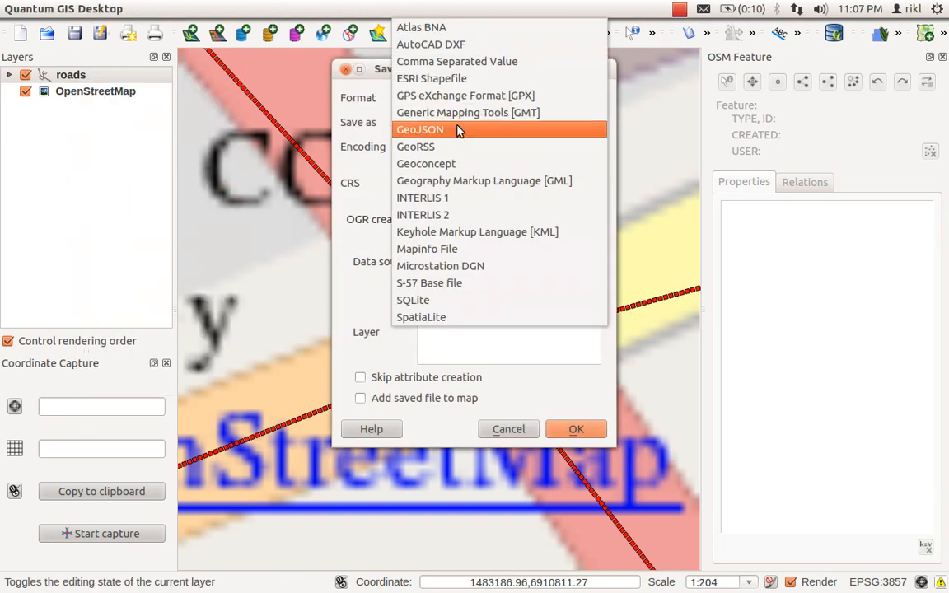
left_click(458, 130)
left_click(564, 124)
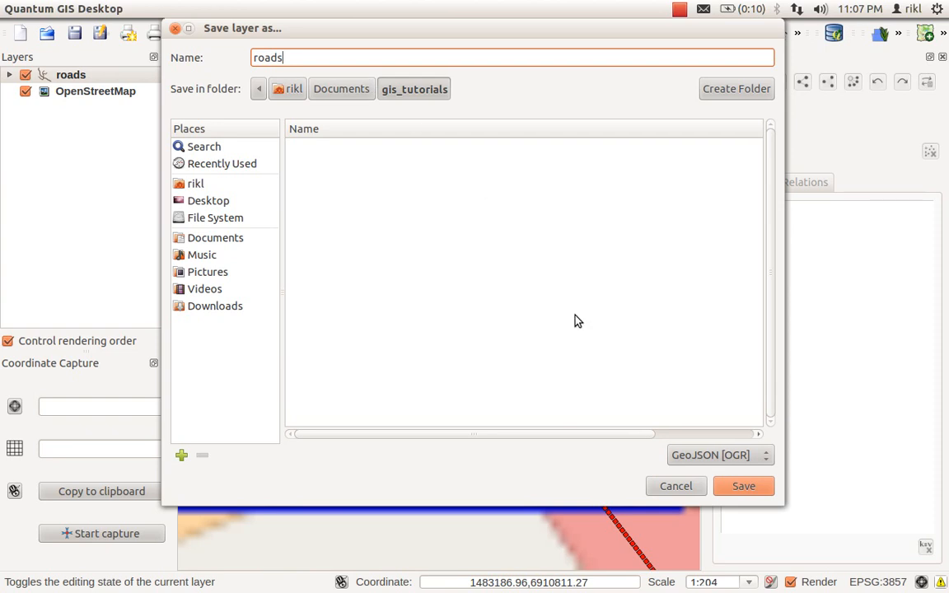
left_click(730, 493)
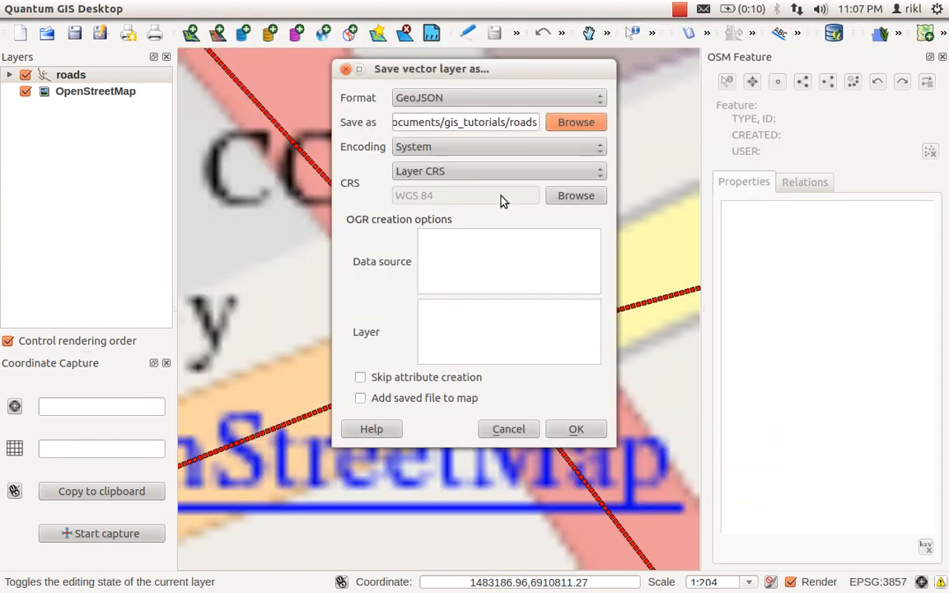
Step: Set the export encoding to UTF-8, keep the layer CRS and export the roads layer
left_click(428, 150)
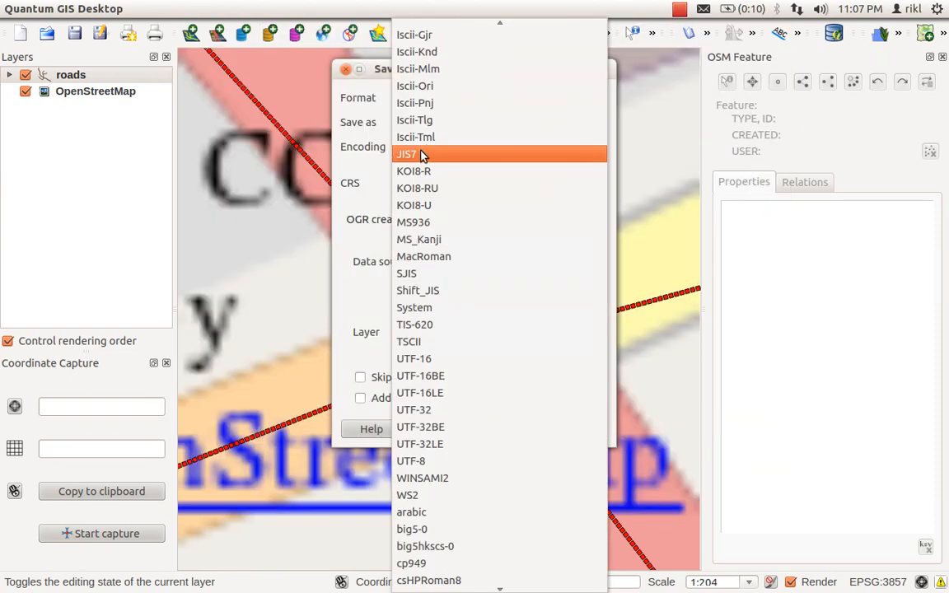
left_click(376, 75)
left_click(440, 146)
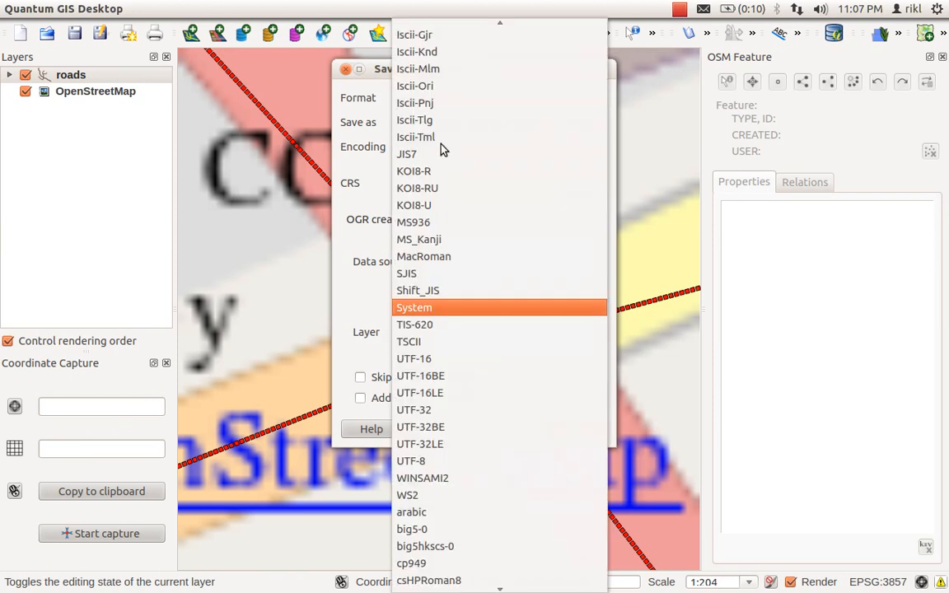
left_click(462, 461)
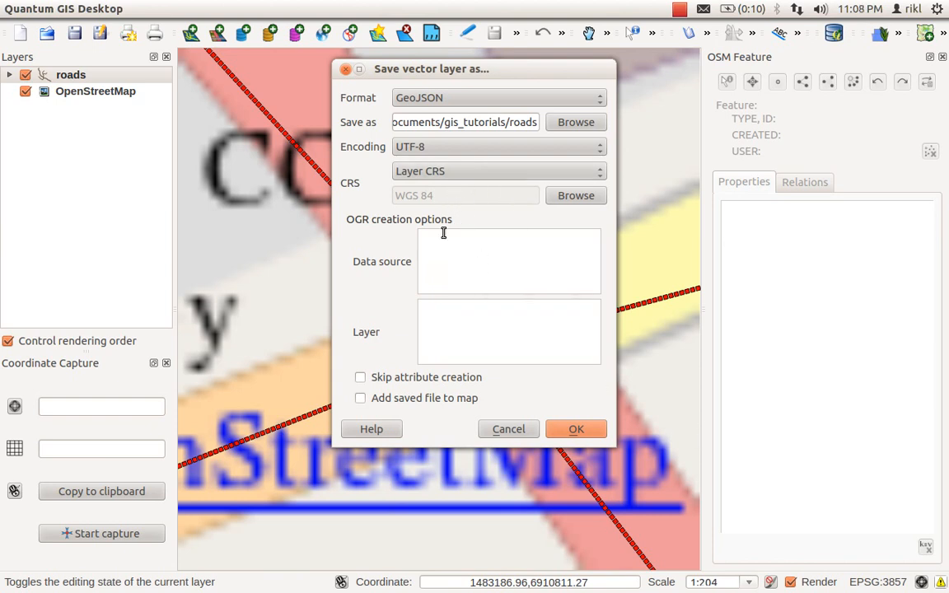
left_click(570, 431)
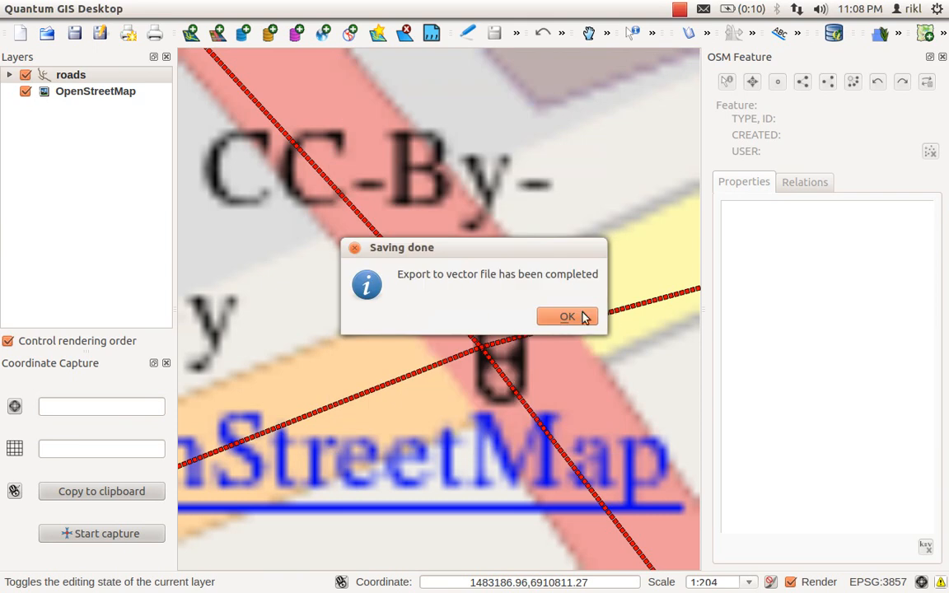
left_click(587, 318)
Step: Show the full extent of the roads layer and check its coordinate reference system in the layer properties
right_click(69, 73)
left_click(76, 77)
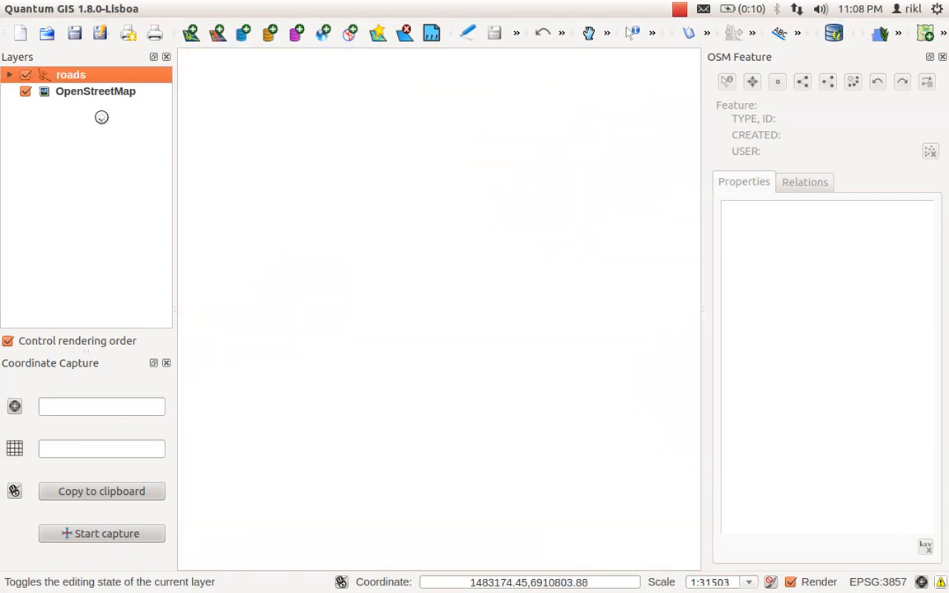
right_click(66, 80)
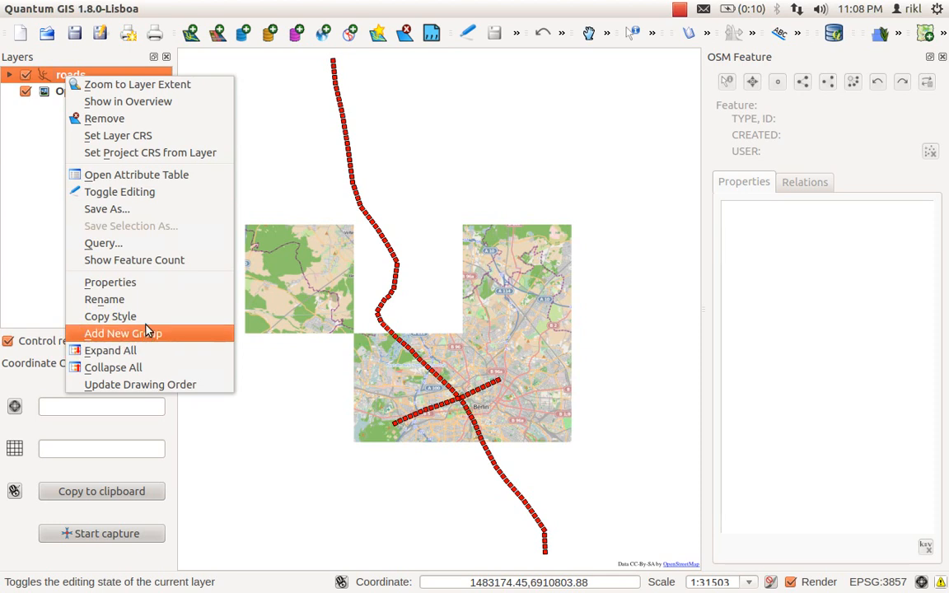
left_click(123, 282)
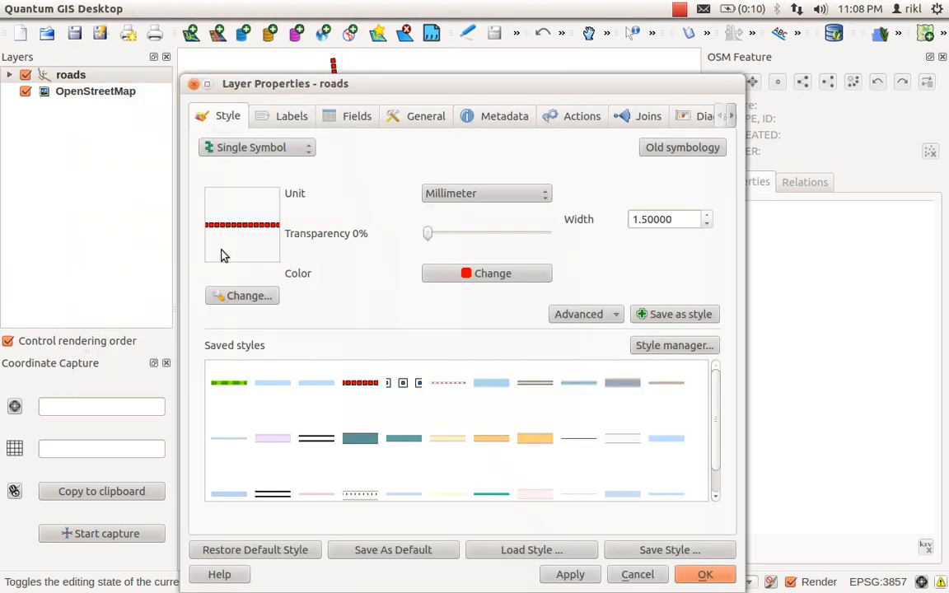
left_click(412, 115)
left_click(342, 241)
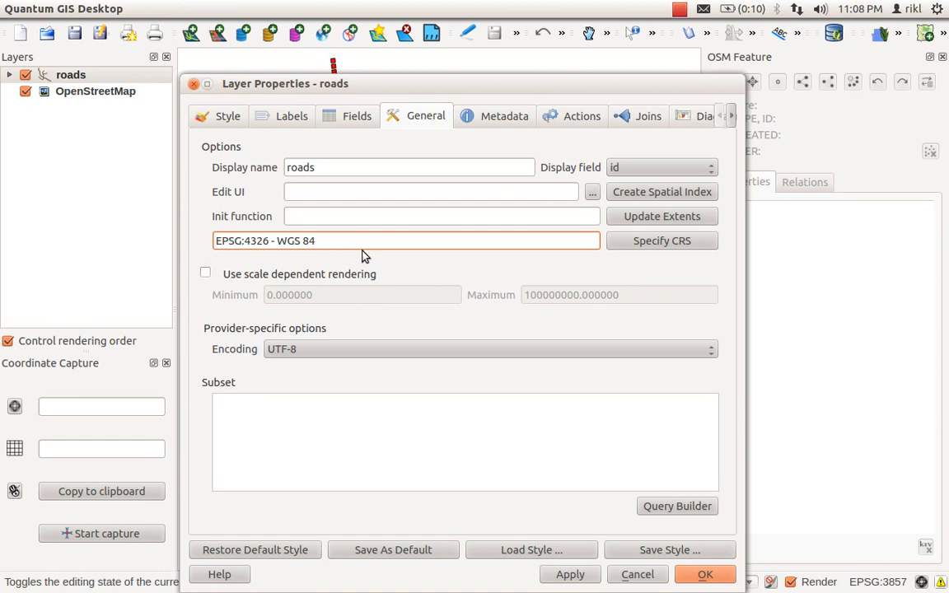
left_click(690, 574)
Step: Switch to the file manager and open the gis_tutorials folder inside Documents
mouse_move(2, 125)
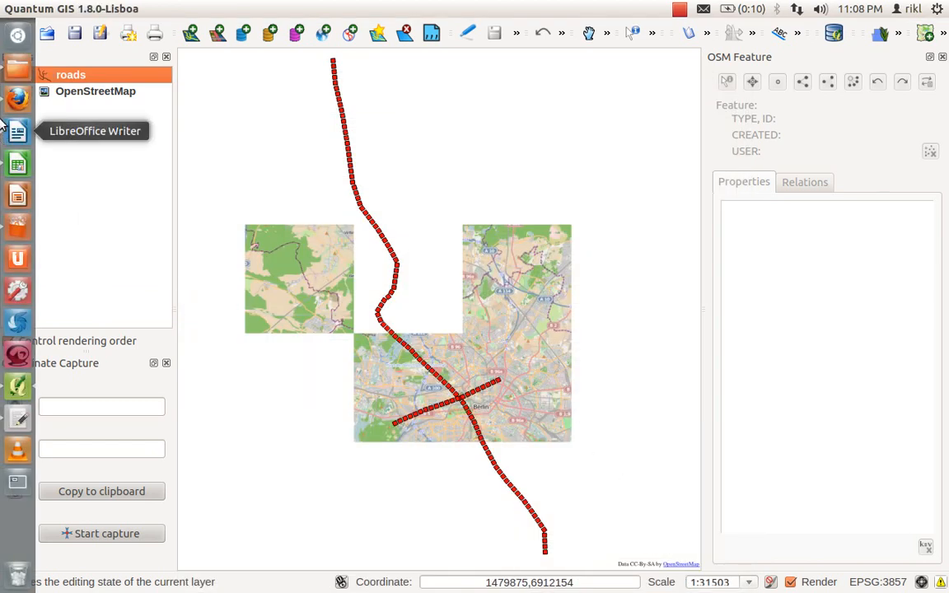
left_click(17, 68)
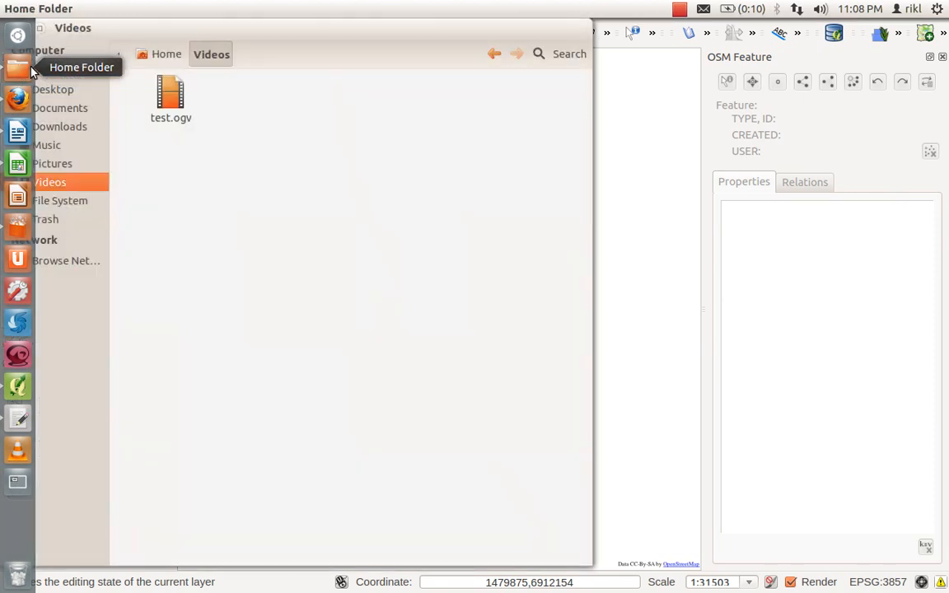
left_click(150, 51)
double_click(275, 98)
left_click(186, 100)
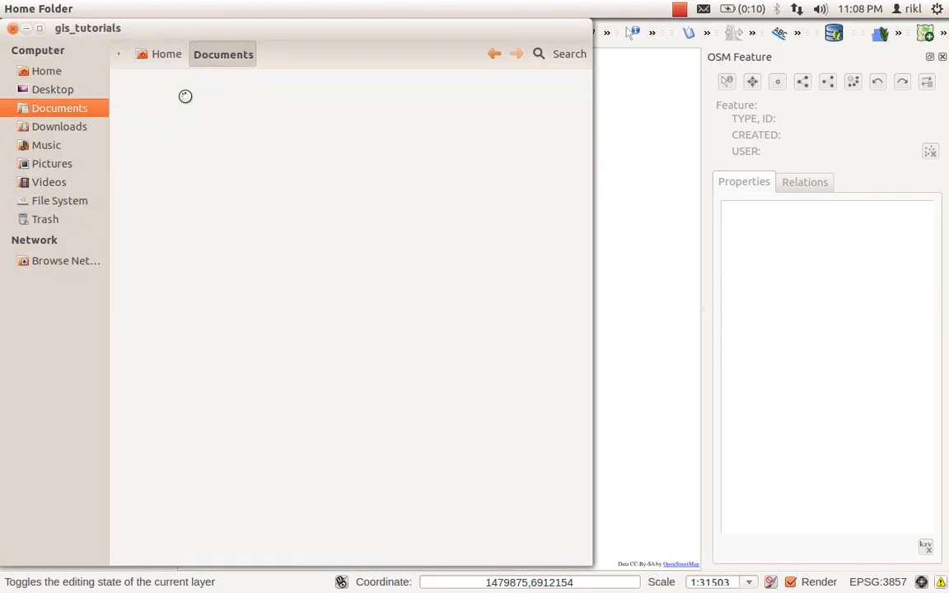
double_click(186, 99)
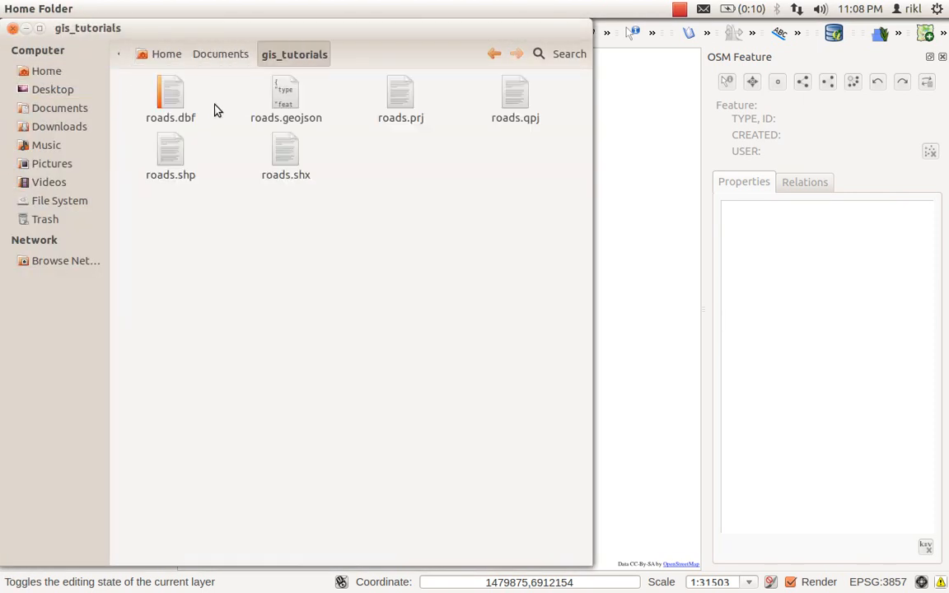
Step: Look over the exported roads files and open roads.geojson in the text editor to view its contents
left_click(172, 97)
left_click(290, 91)
left_click_drag(286, 91, 409, 175)
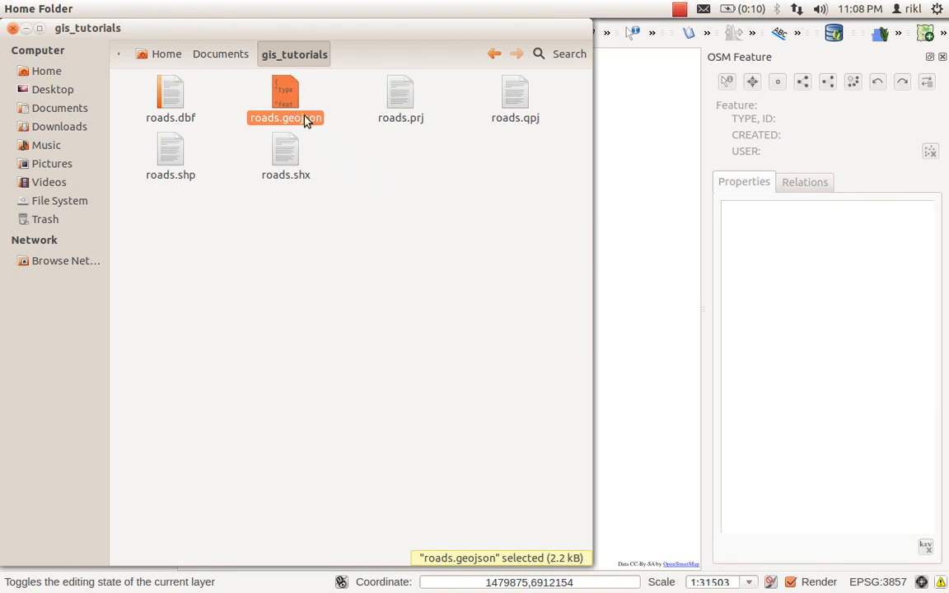
left_click(173, 105)
right_click(173, 105)
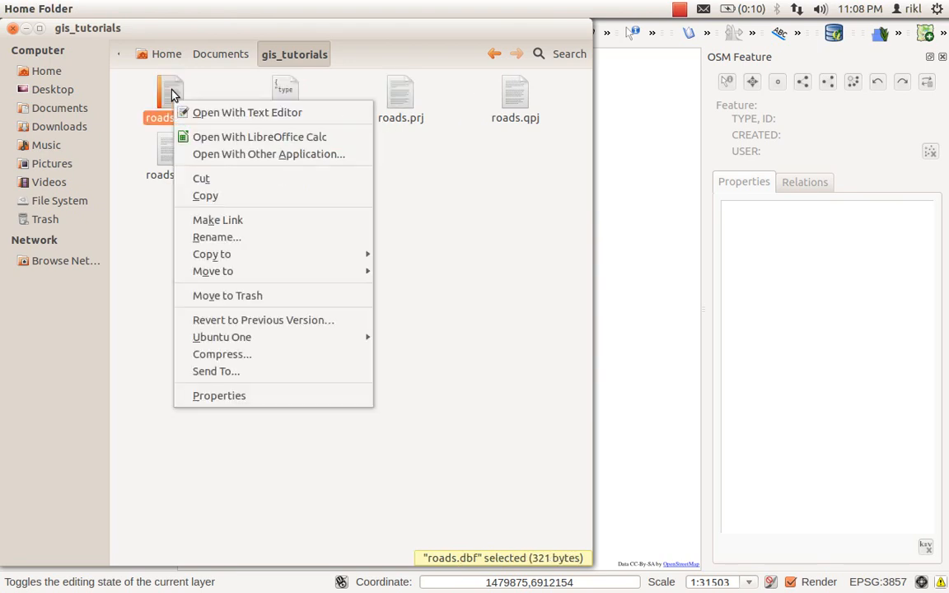
left_click(426, 211)
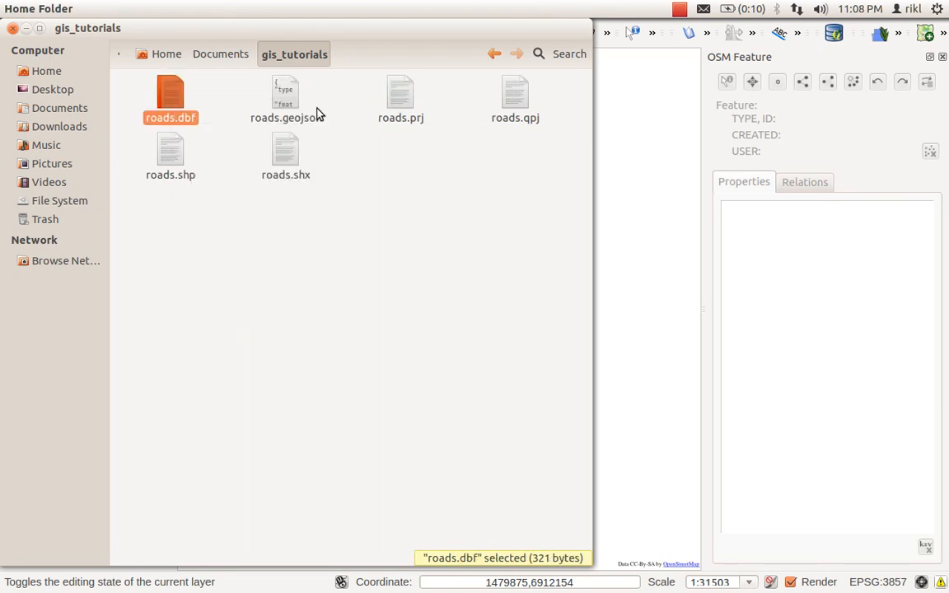
right_click(285, 107)
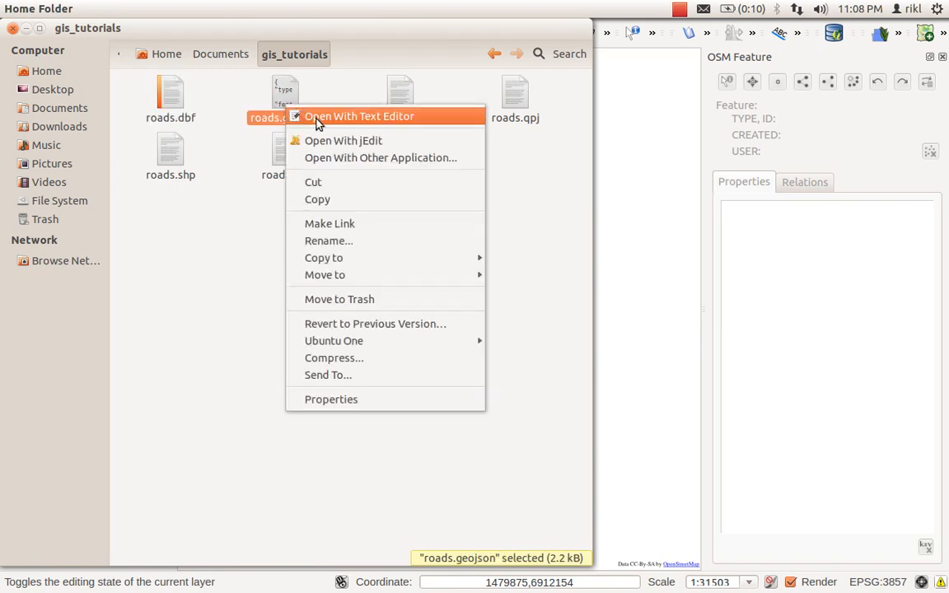
left_click(317, 118)
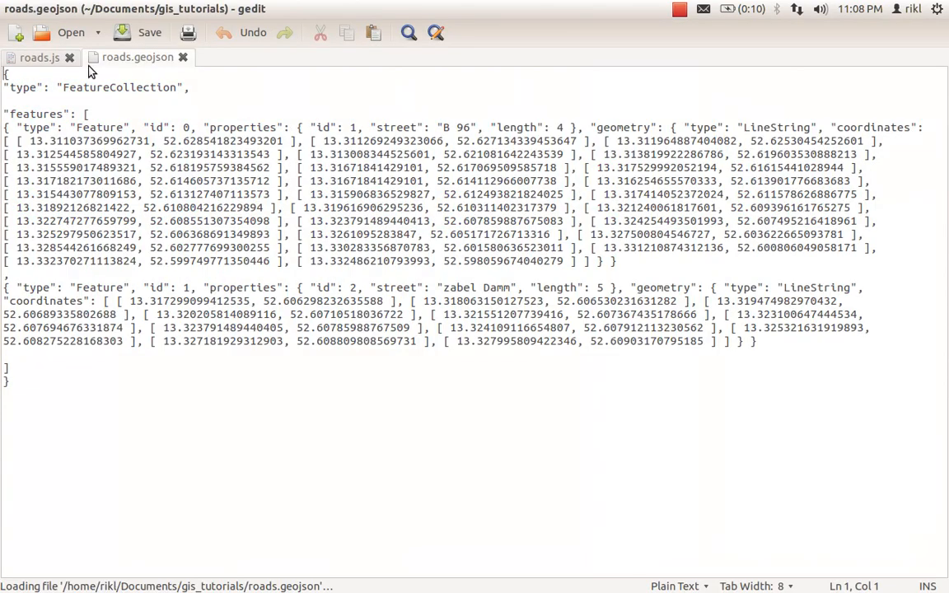
Step: Close the roads.js document and examine the two features with their coordinates in roads.geojson
left_click(69, 58)
left_click(447, 317)
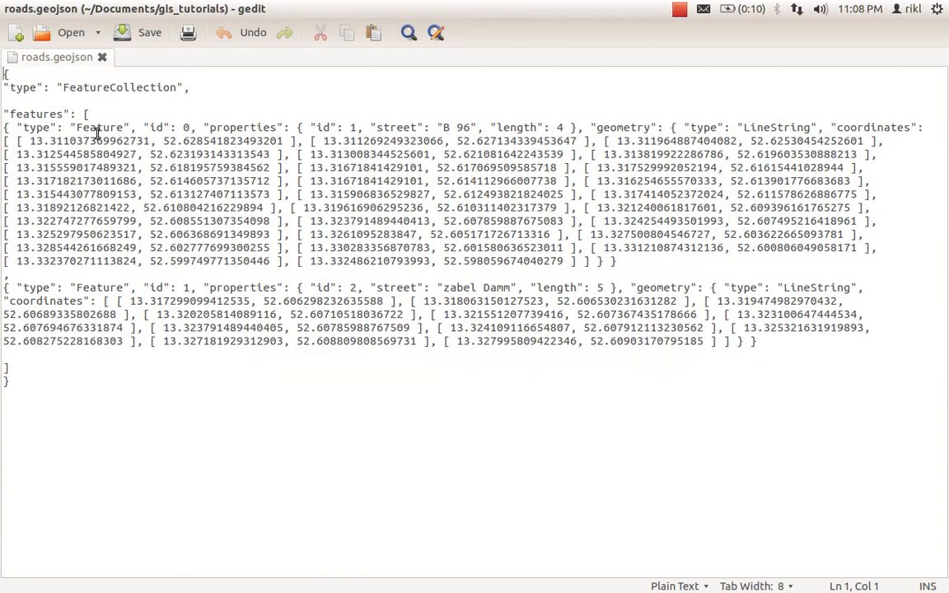
left_click(154, 141)
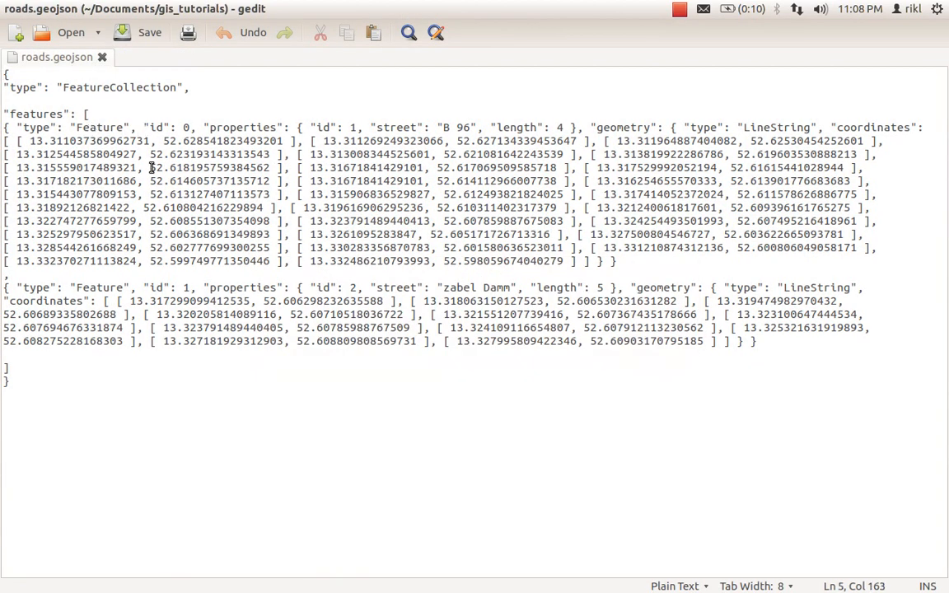
left_click(139, 286)
left_click(141, 154)
left_click(156, 290)
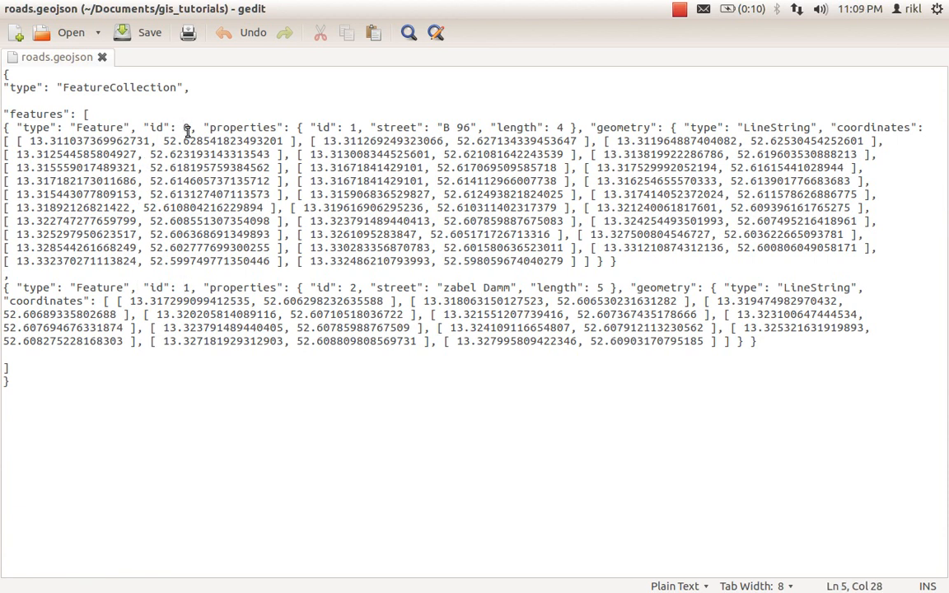
Step: Examine the id, street and length properties of the zabel Damm feature
left_click_drag(356, 287, 316, 286)
left_click(385, 288)
left_click_drag(371, 287, 611, 290)
left_click(513, 287)
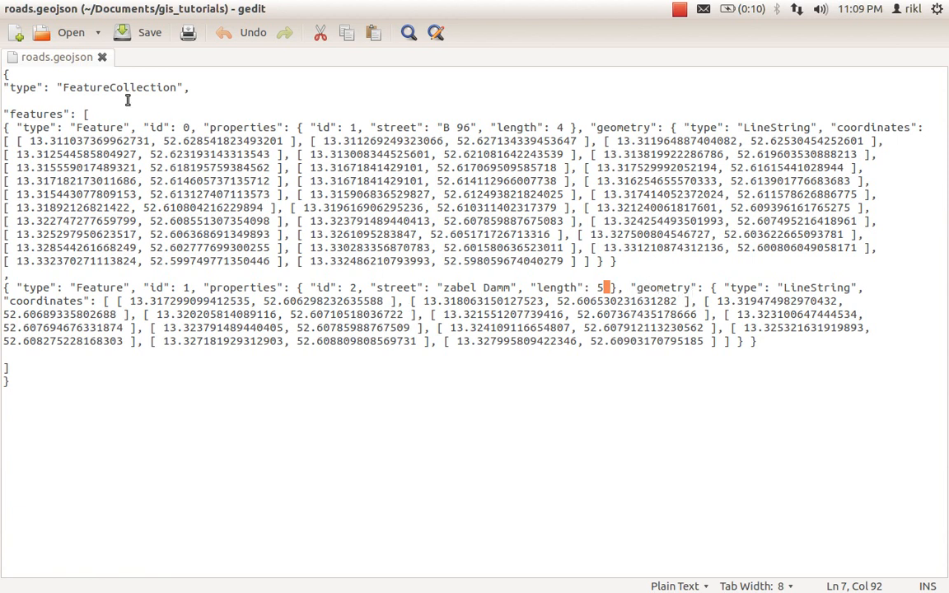
Step: Wrap the whole GeoJSON content in a JavaScript array variable, starting with "var roads = [" and ending with "];" on a new last line
left_click(6, 74)
type("var roads = [")
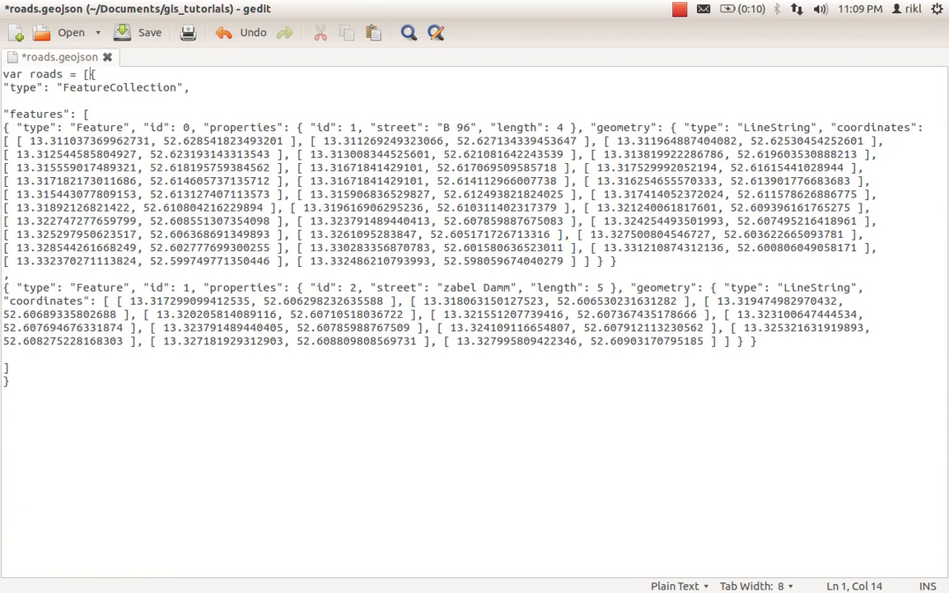
left_click(54, 384)
key("Return")
type("];")
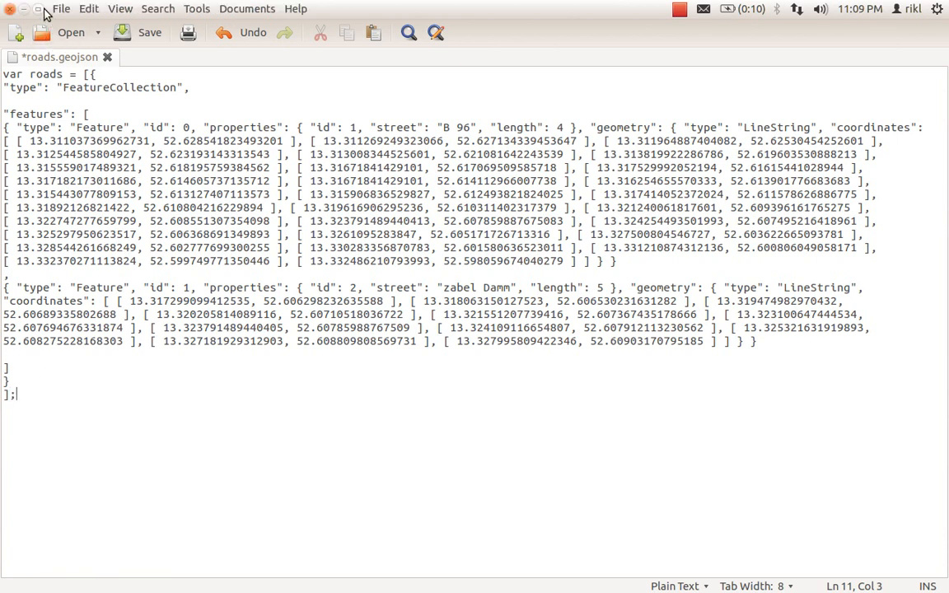
Step: Try to save the edited file as roads.js in the gis_tutorials folder, accepting replacement of the existing roads.geojson
left_click(58, 9)
left_click(68, 87)
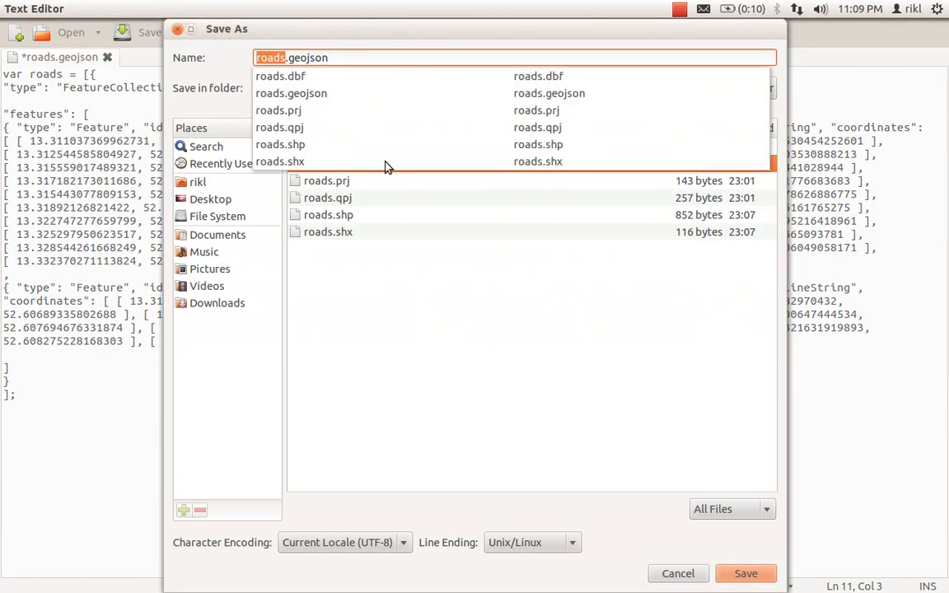
left_click(343, 56)
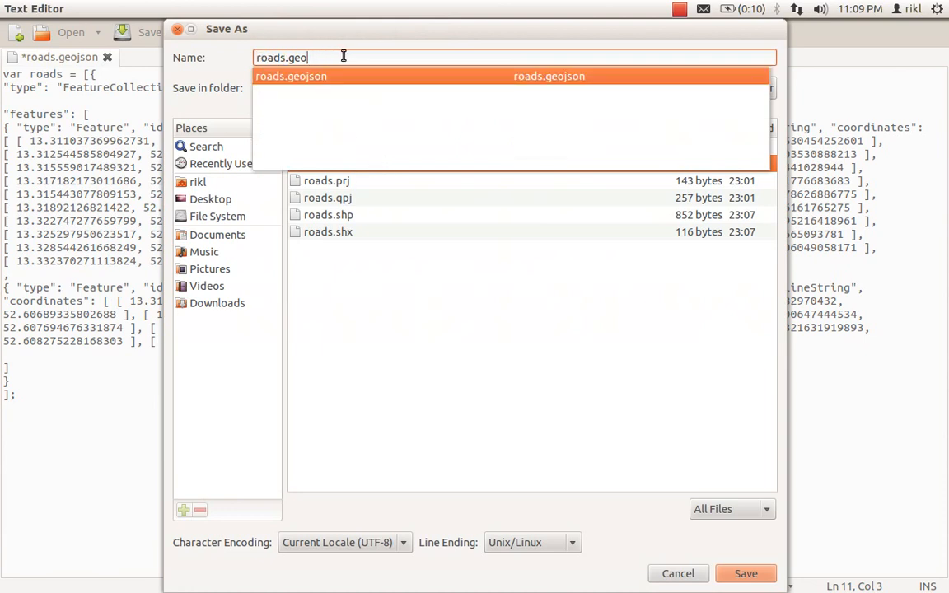
key("BackSpace")
key("BackSpace")
key("BackSpace")
key("BackSpace")
type("js")
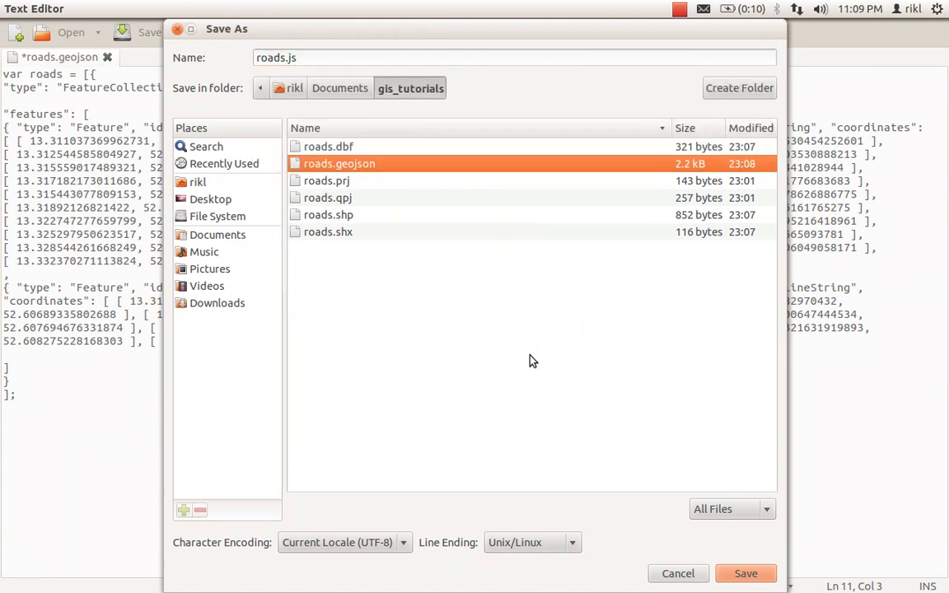
left_click(745, 574)
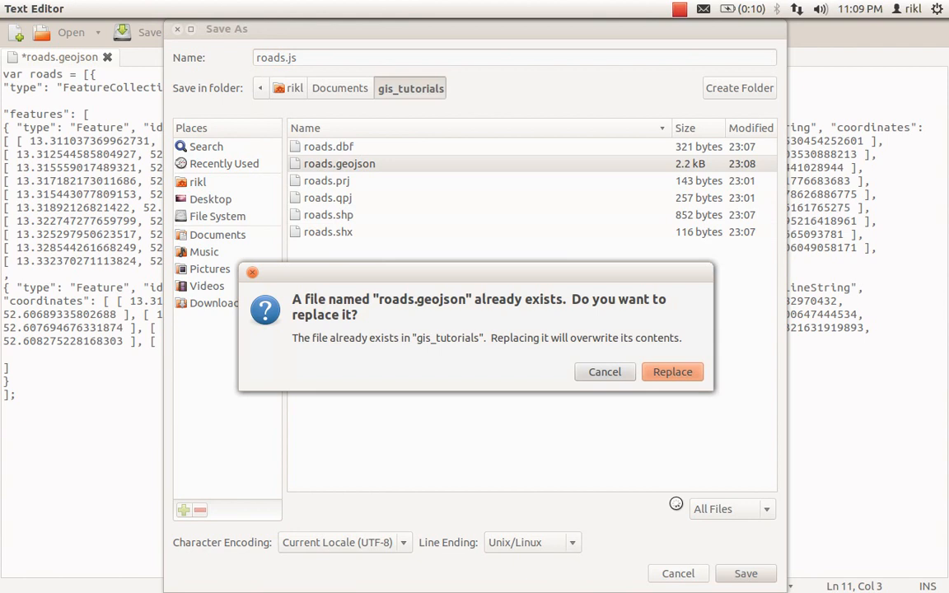
left_click(672, 372)
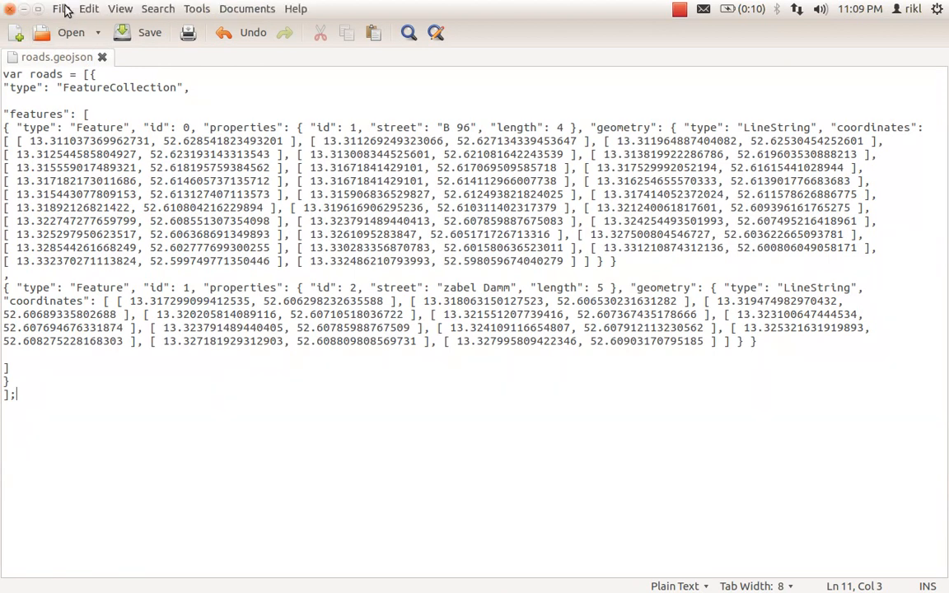
left_click(69, 8)
left_click(81, 87)
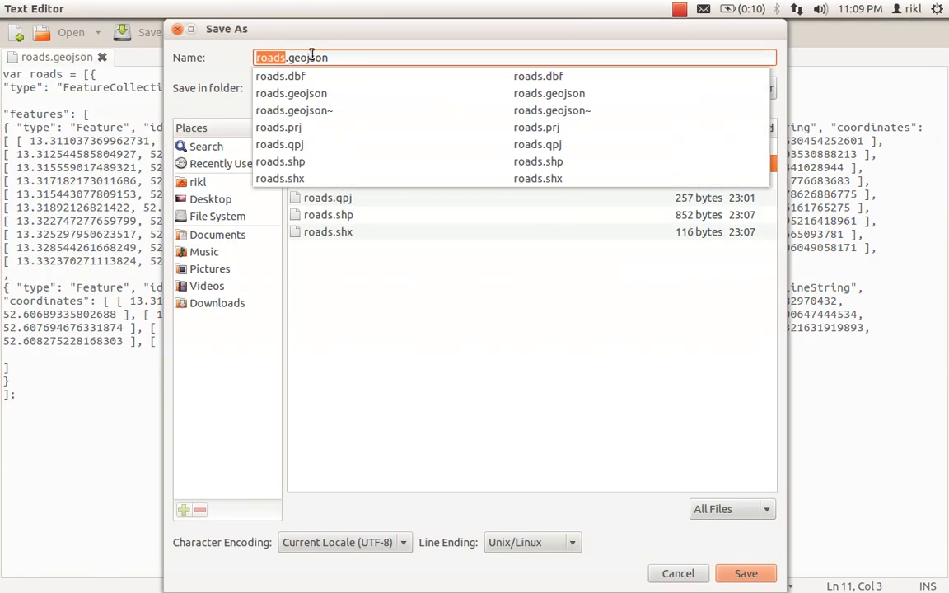
left_click(258, 57)
double_click(307, 57)
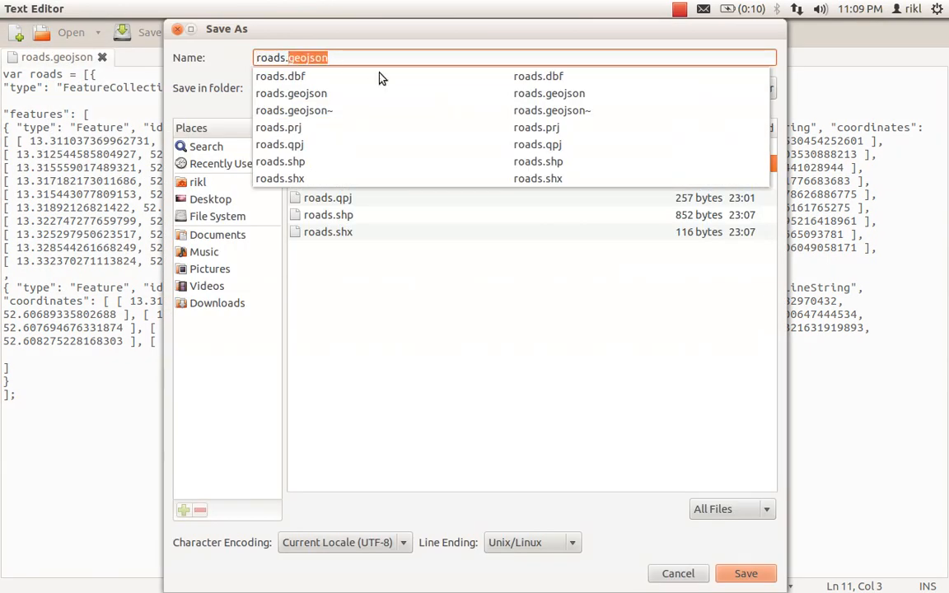
type("js")
left_click(527, 306)
left_click(341, 236)
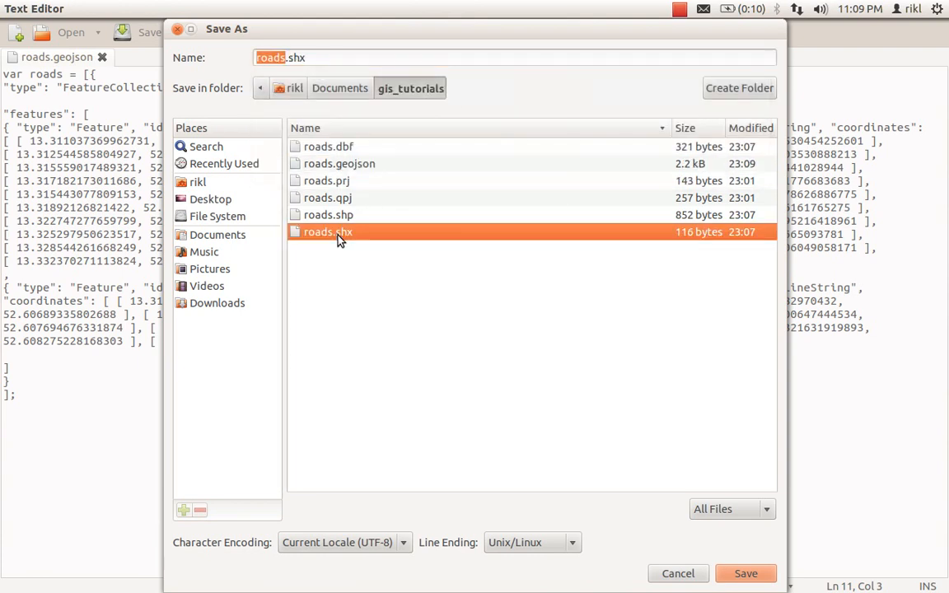
key("Escape")
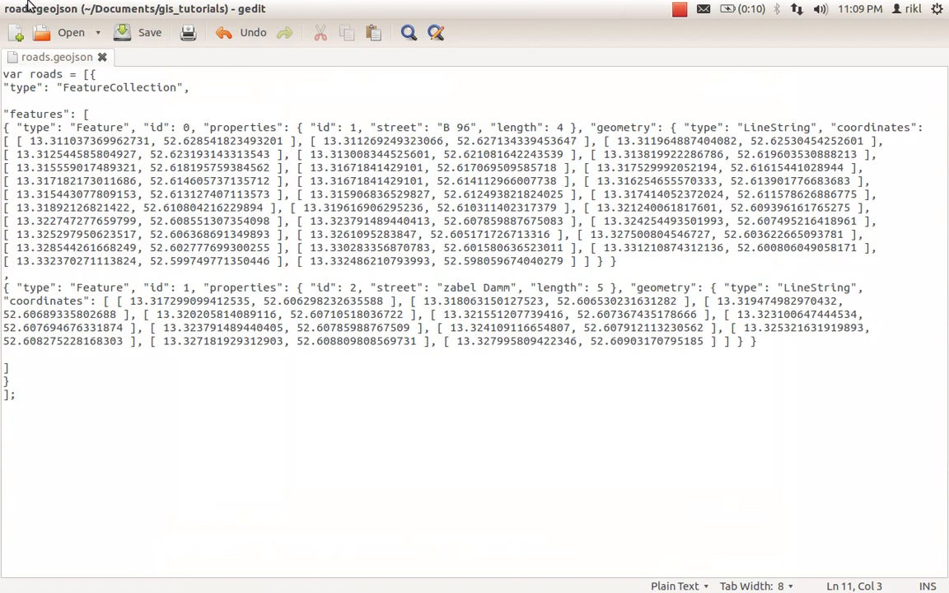
Step: Save the document under the new name roads.js in the gis_tutorials folder
left_click(88, 8)
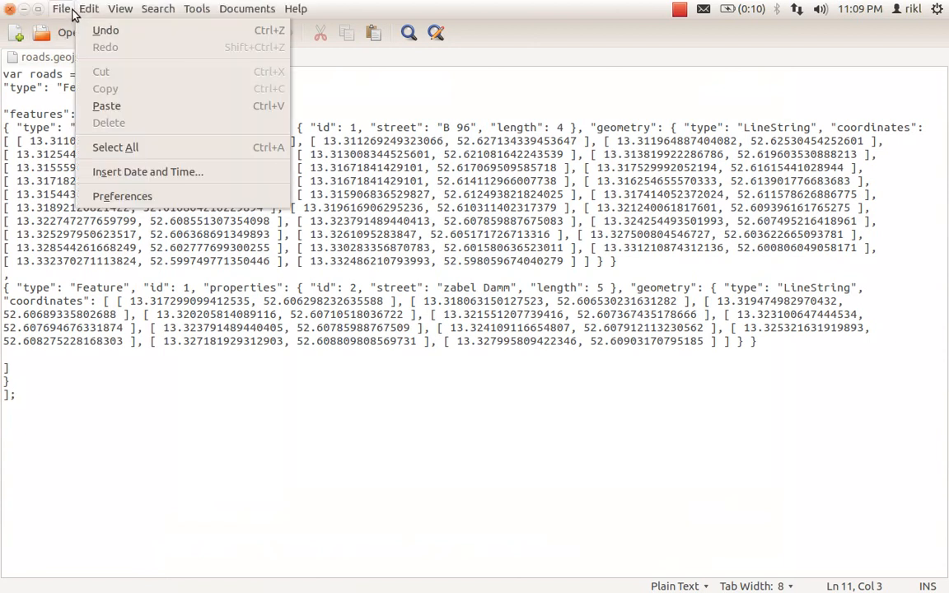
mouse_move(61, 9)
left_click(89, 88)
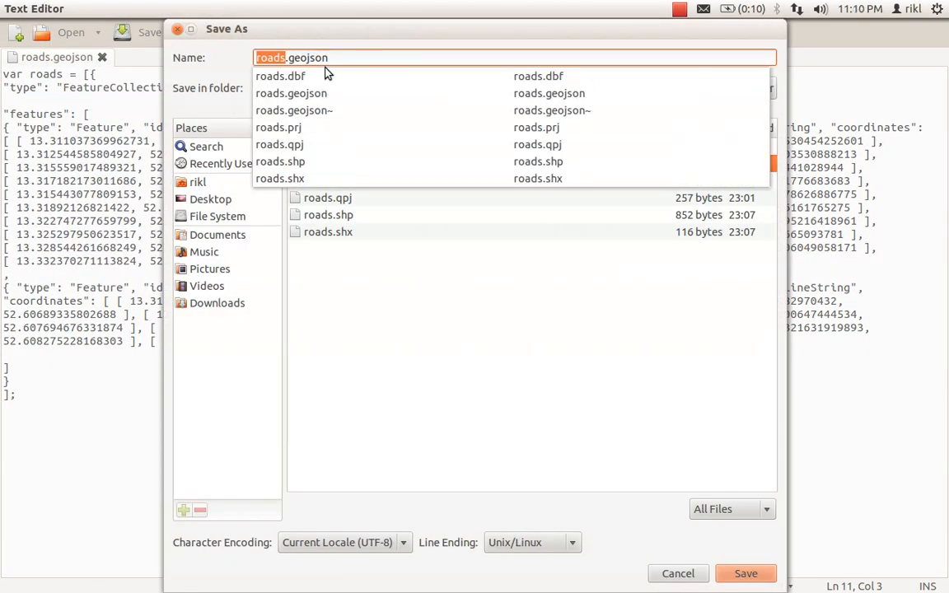
left_click(333, 58)
key("BackSpace")
type("js")
key("Return")
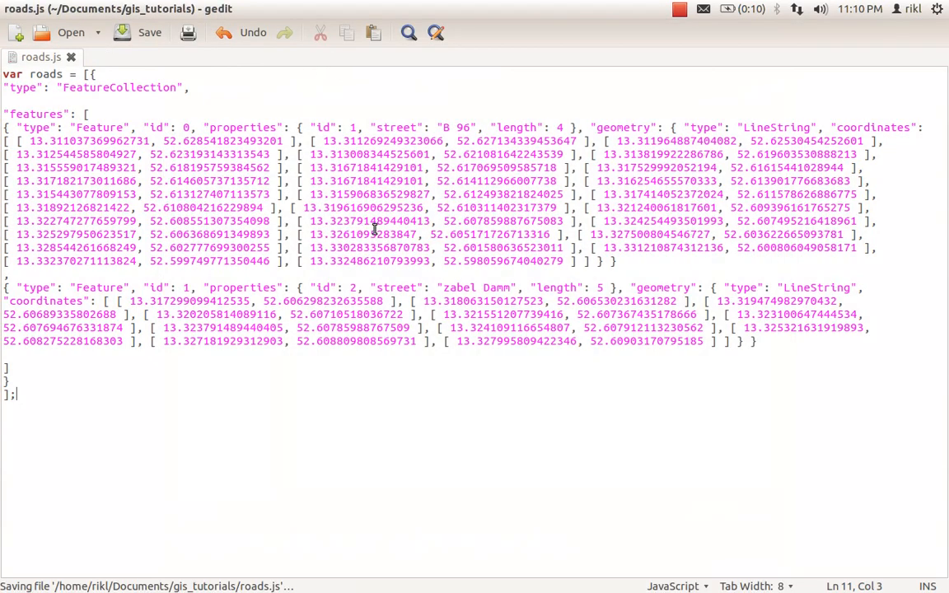
Step: Look over the roads variable declaration and the feature collection in roads.js
left_click(90, 104)
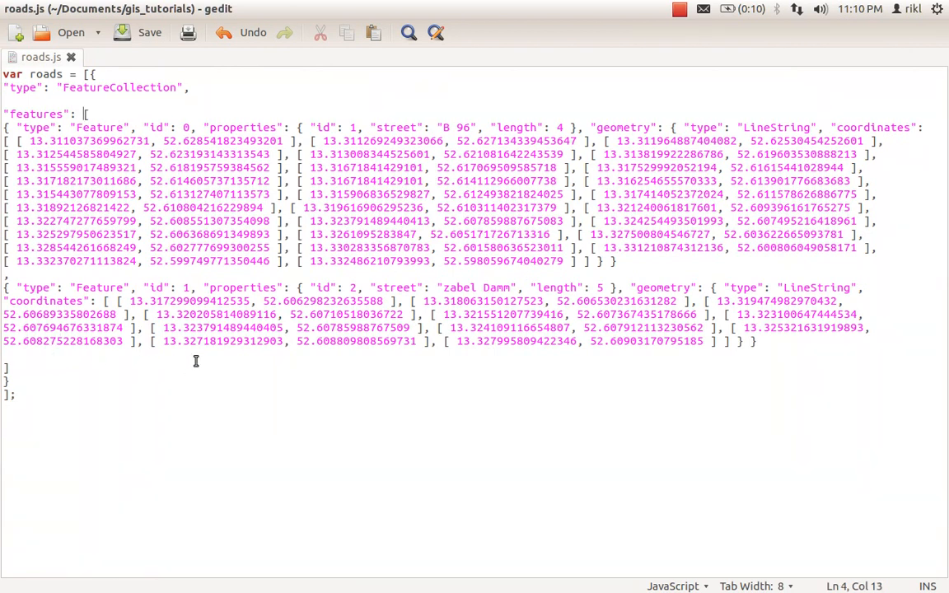
left_click(316, 283)
left_click_drag(107, 86, 105, 87)
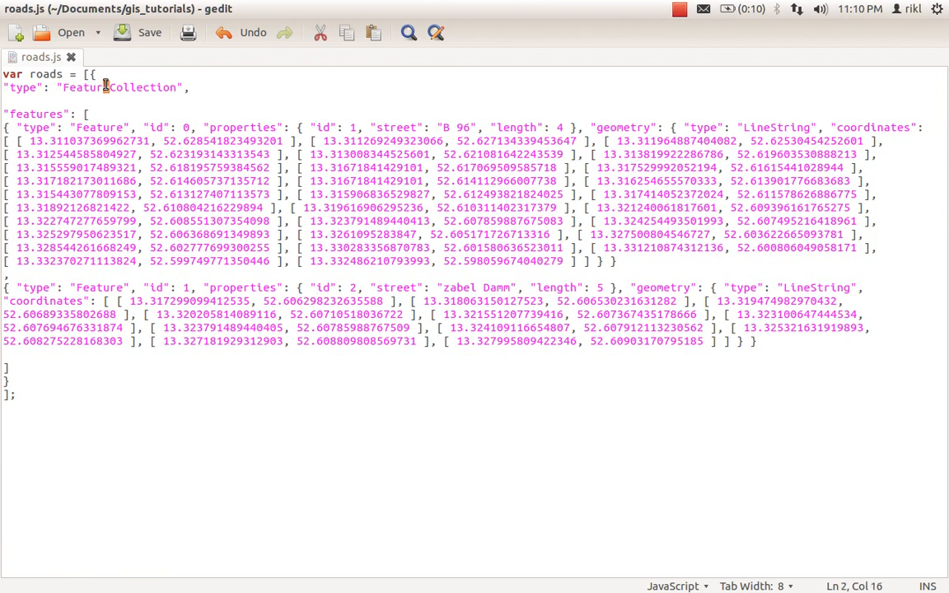
left_click(139, 33)
left_click(95, 74)
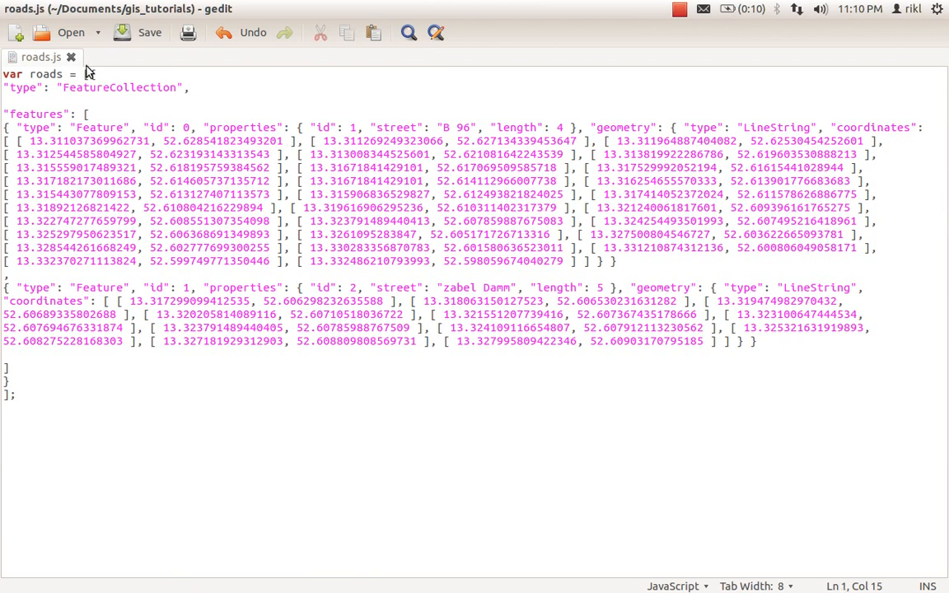